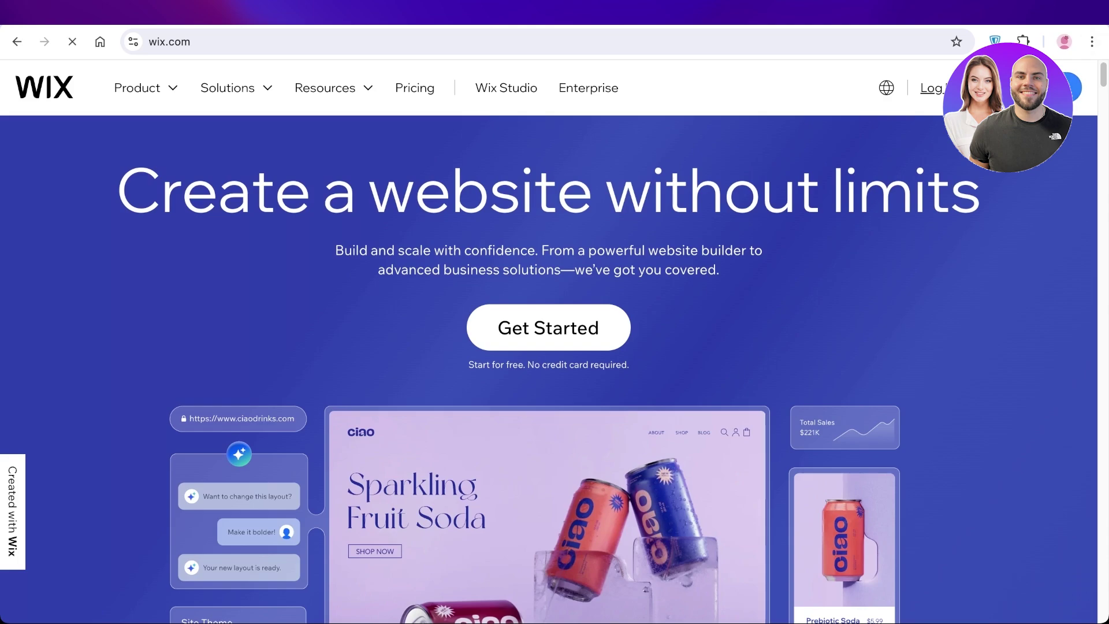
Sign up for a free Wix account with an e-mail address and a confirmed password
click(547, 302)
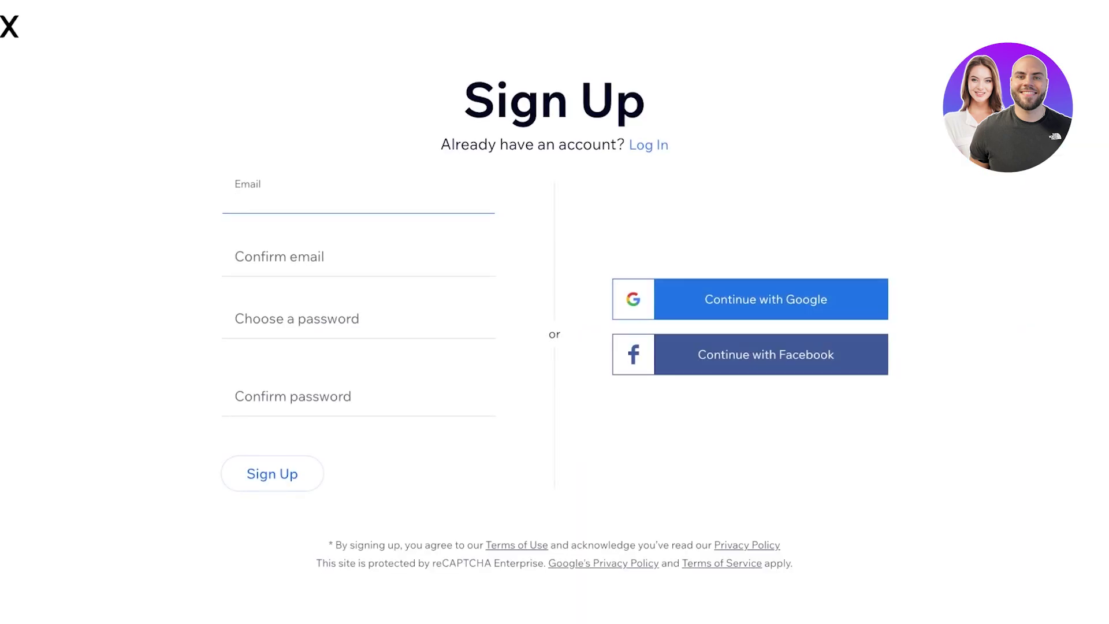
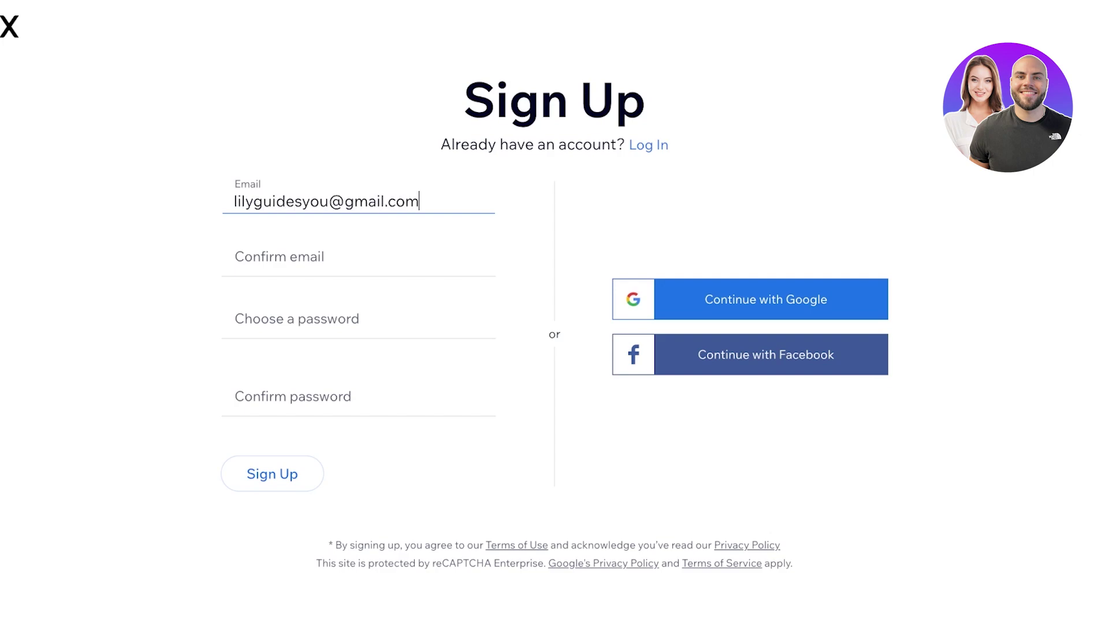
key(Tab)
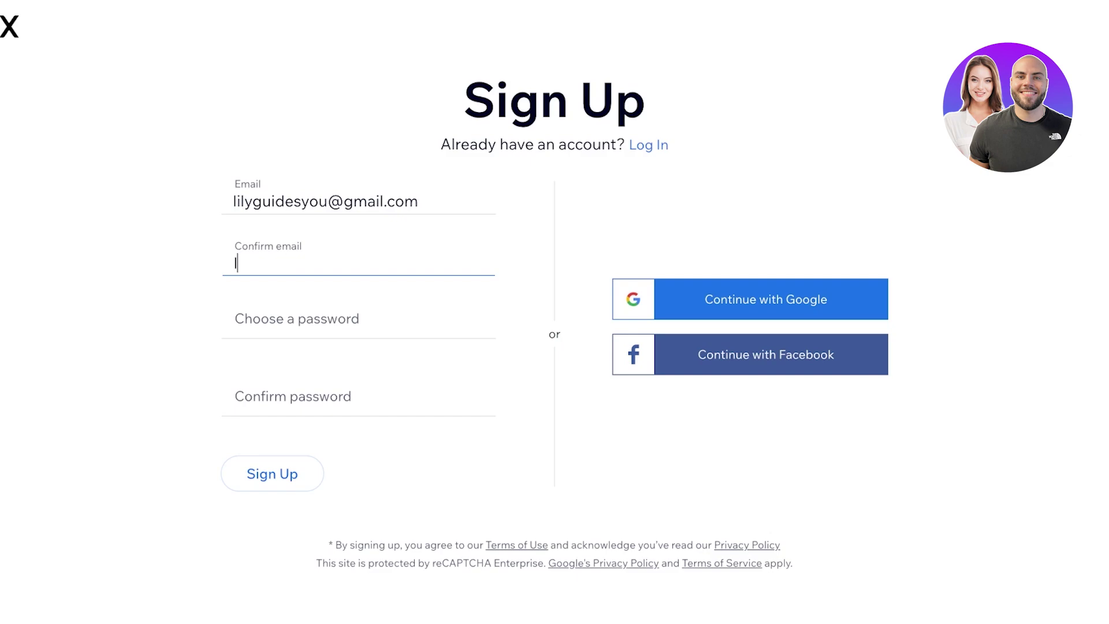
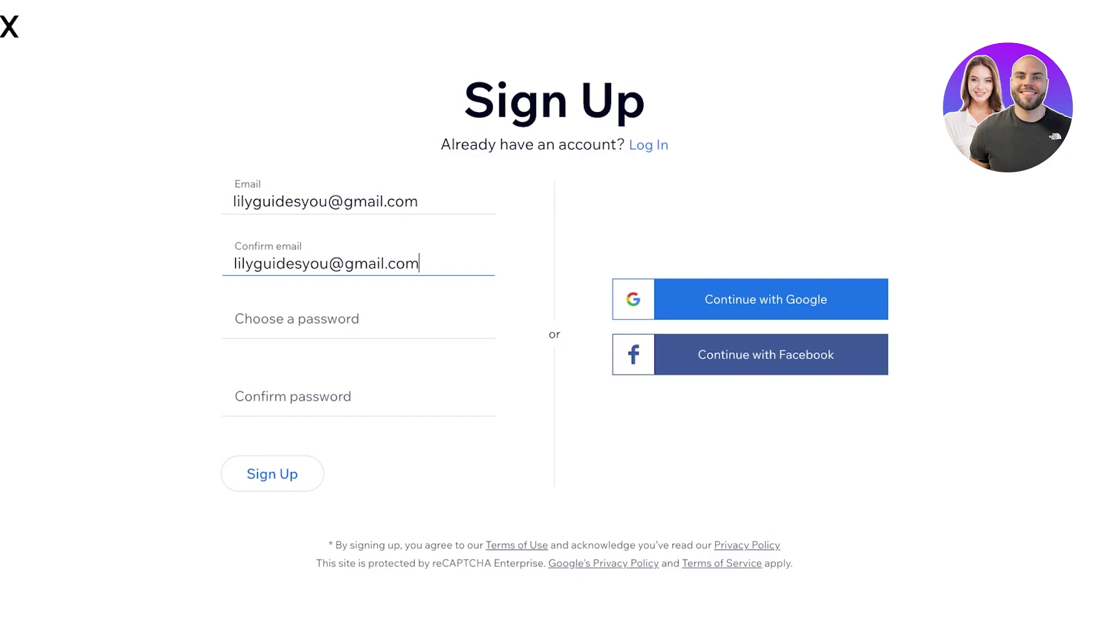
key(Tab)
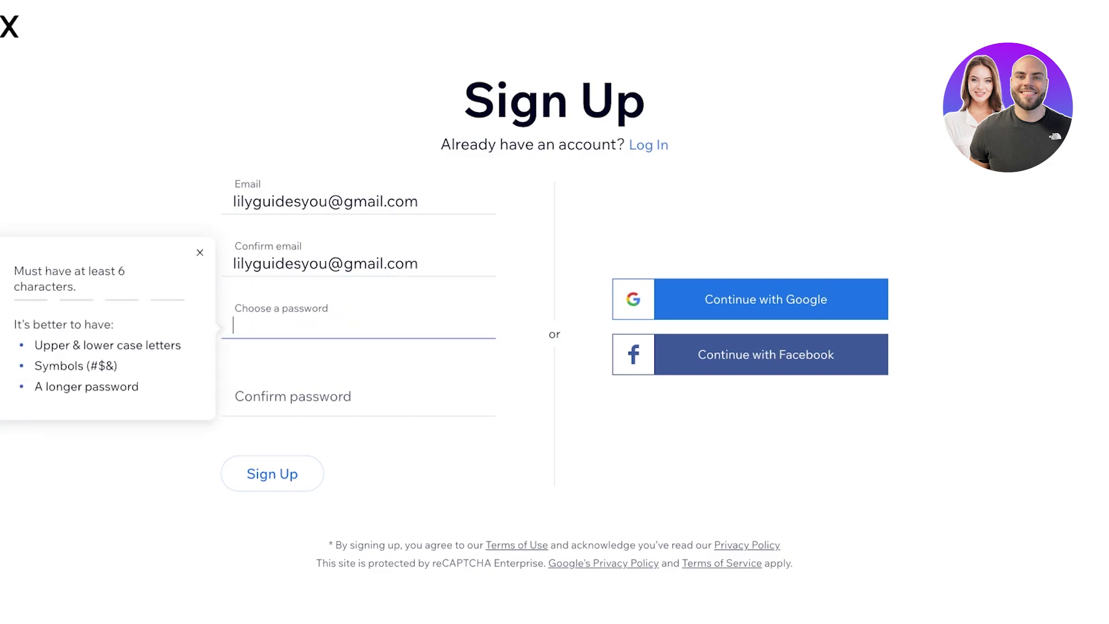
text(••••••••)
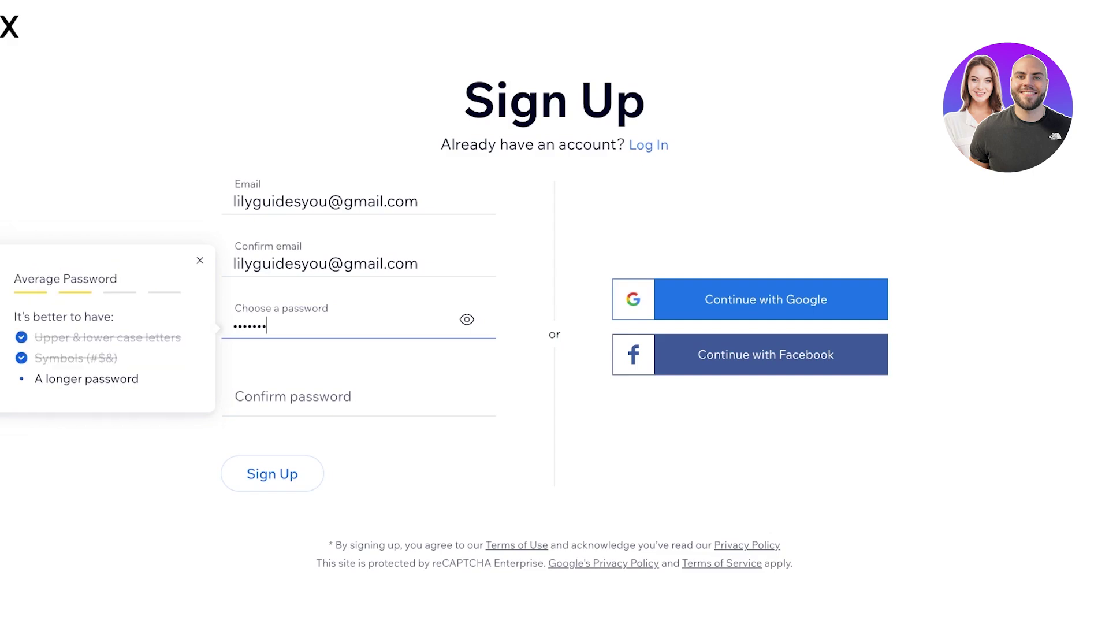
text(•)
key(Tab)
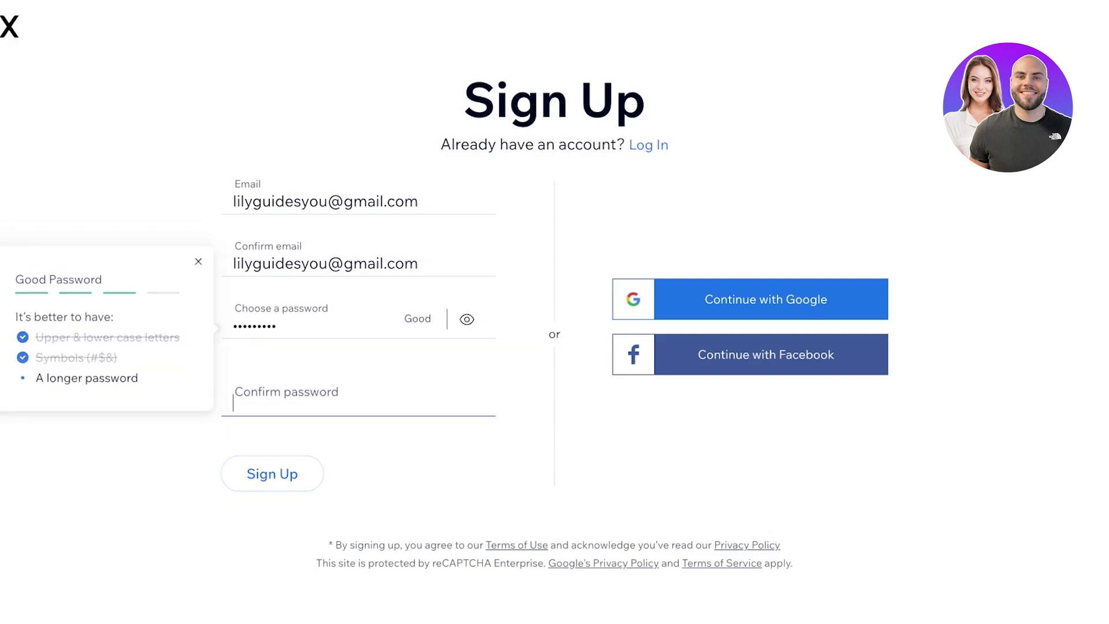
text(••••••)
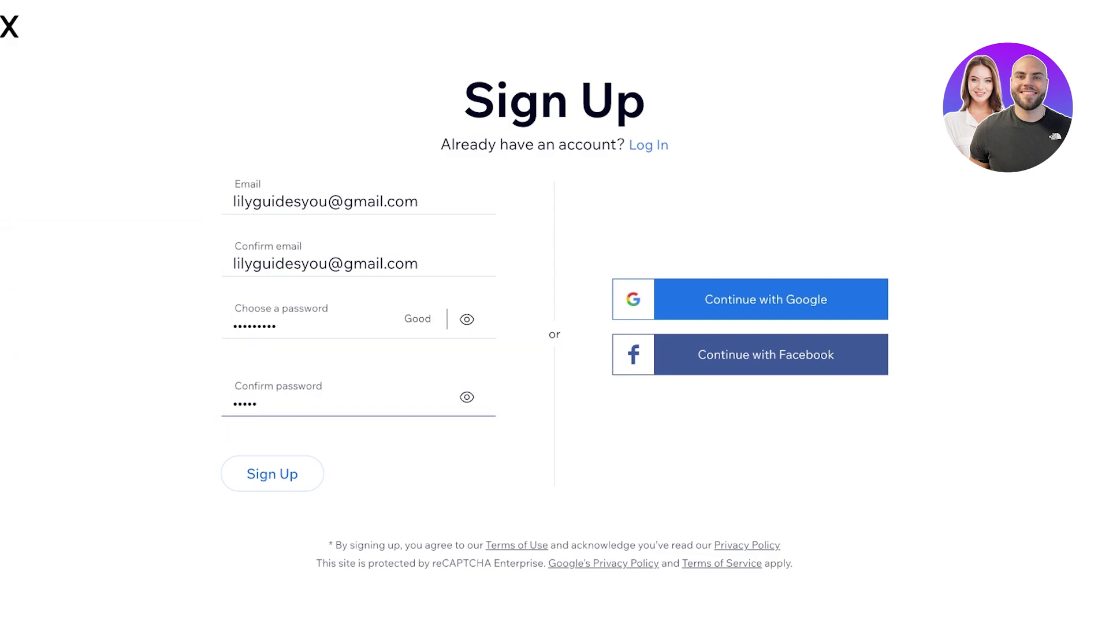
text(•••)
key(Return)
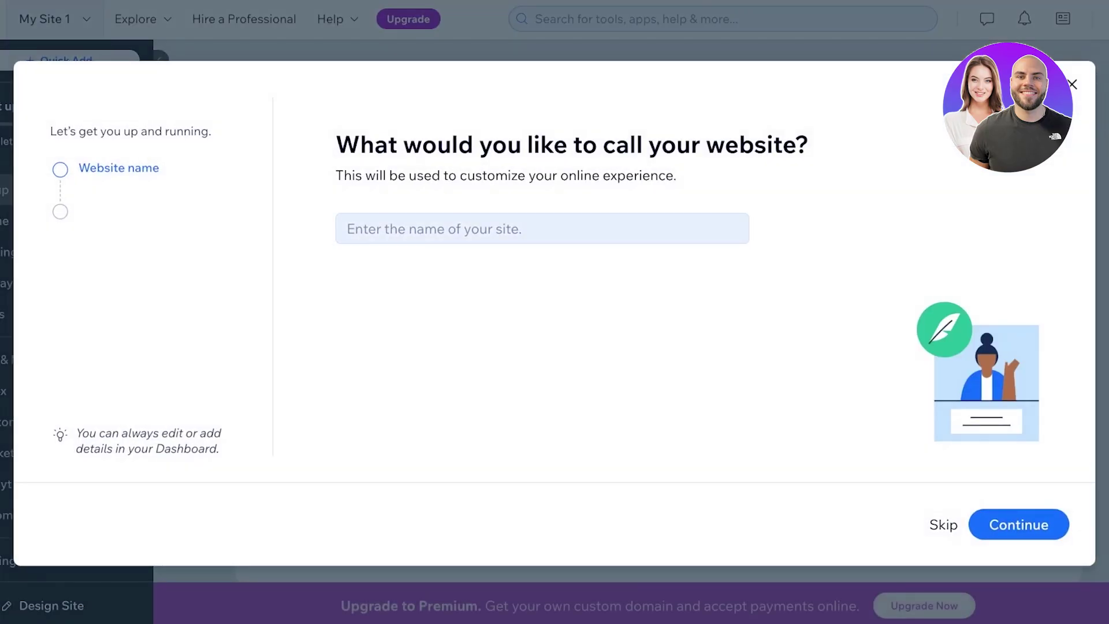
Name the site Lilys and pick the goals Collect leads, Promote a business and Promote myself
click(542, 229)
text(Lilys)
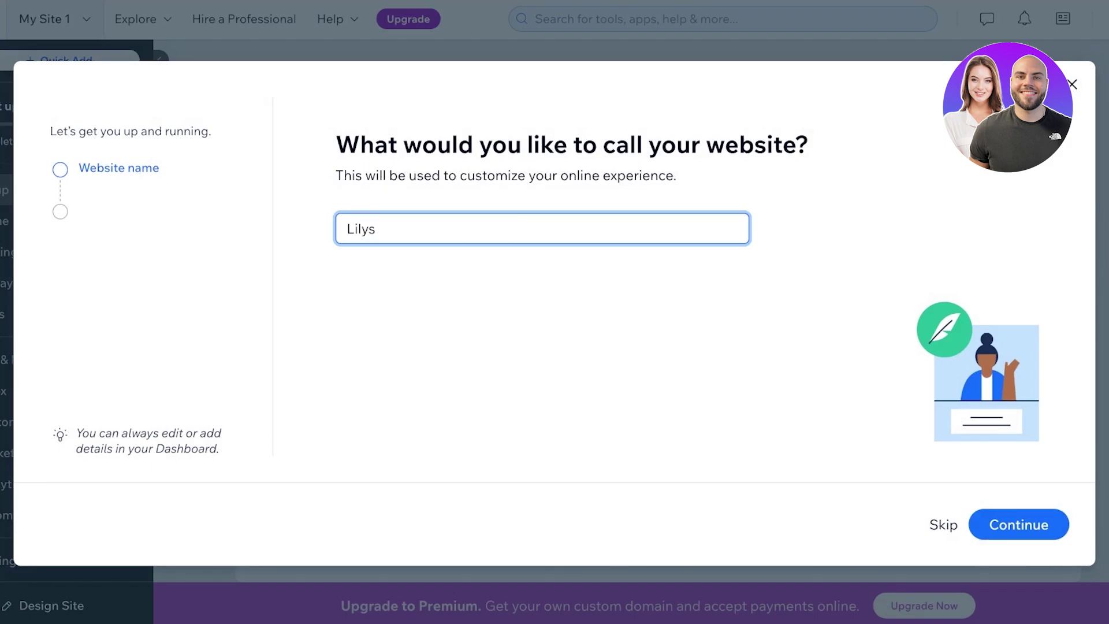
key(Return)
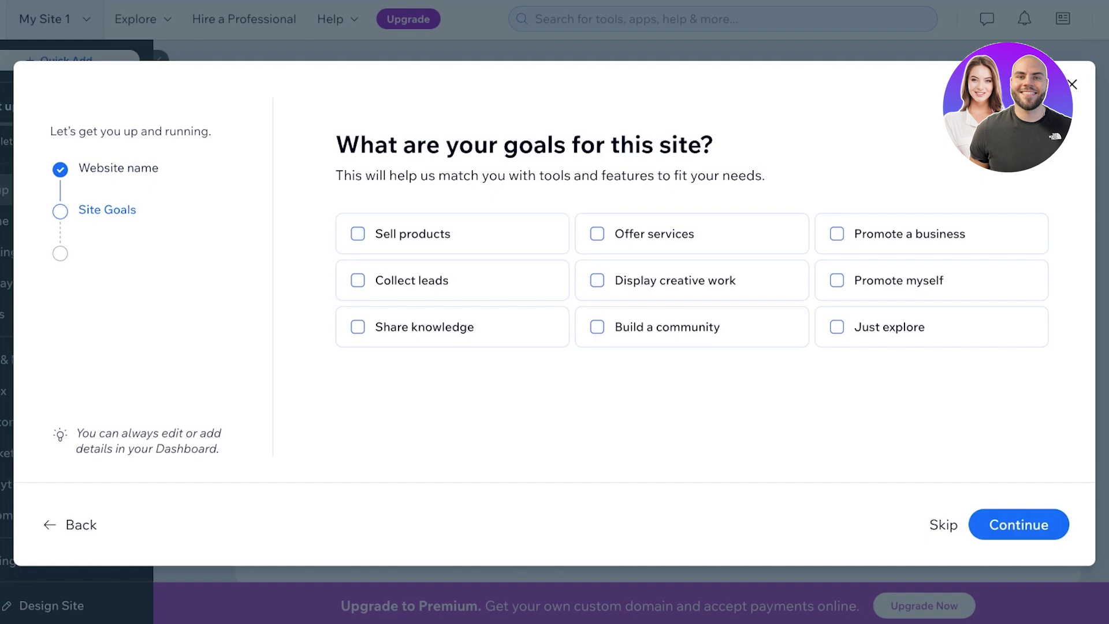
click(411, 280)
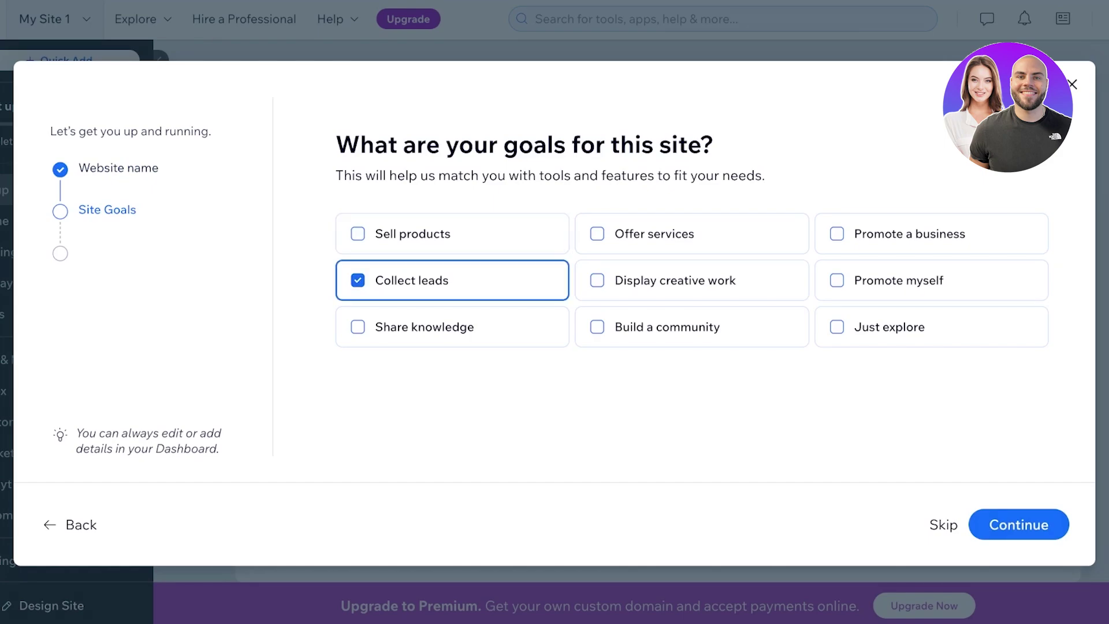
click(910, 233)
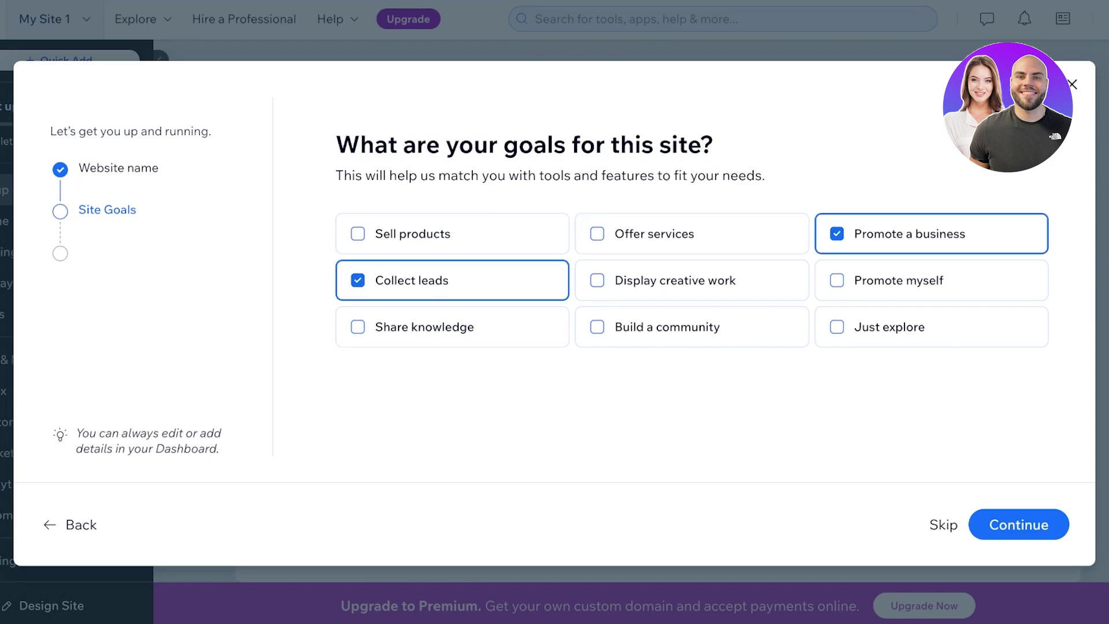
click(898, 280)
click(1018, 524)
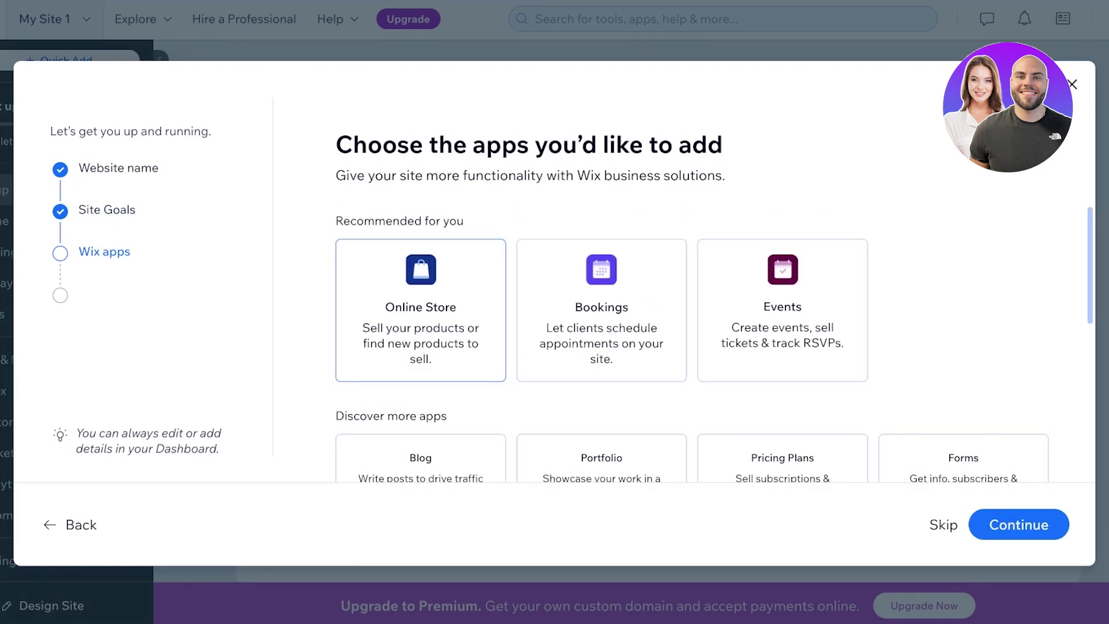
Add the Blog and Portfolio apps and finish setup to reach the dashboard
scroll(602, 312, down, 6)
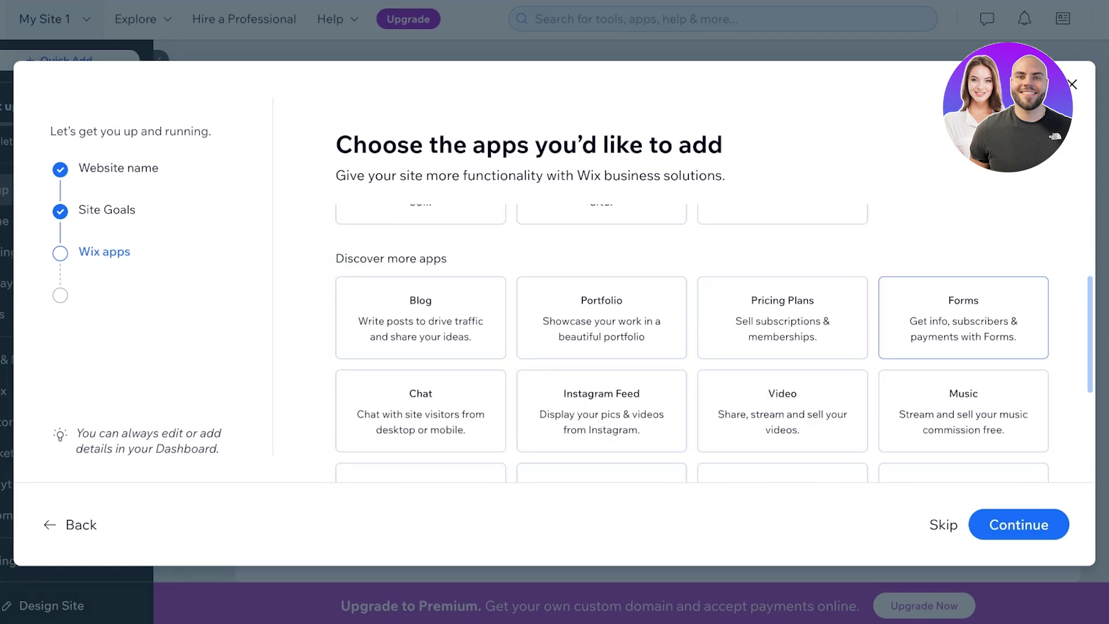
scroll(601, 341, up, 5)
scroll(602, 340, down, 5)
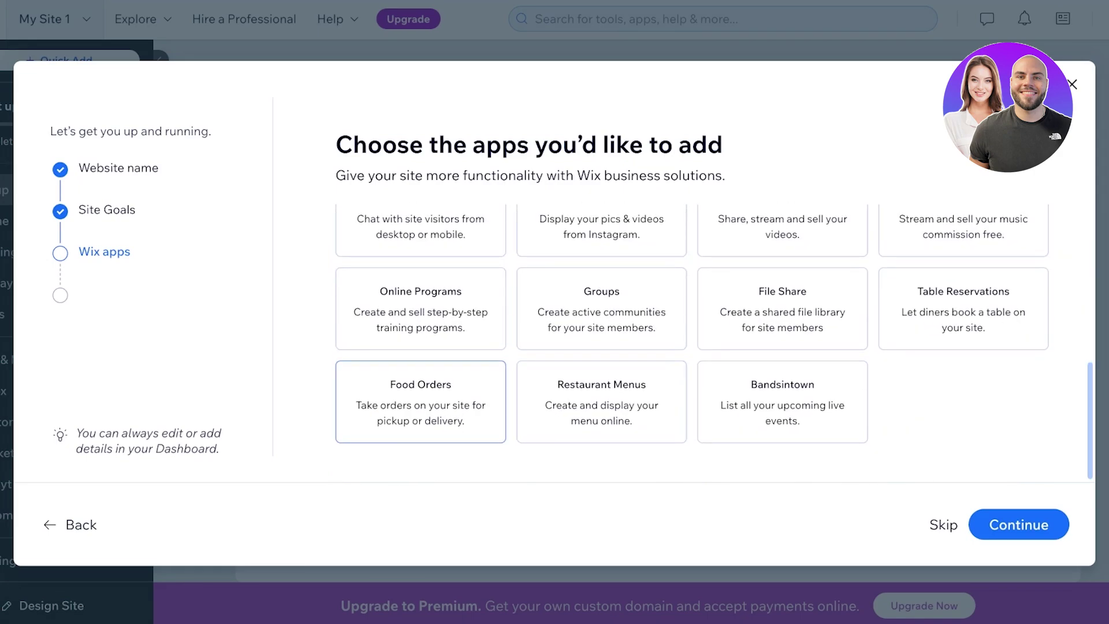
scroll(421, 405, up, 1)
scroll(964, 341, up, 2)
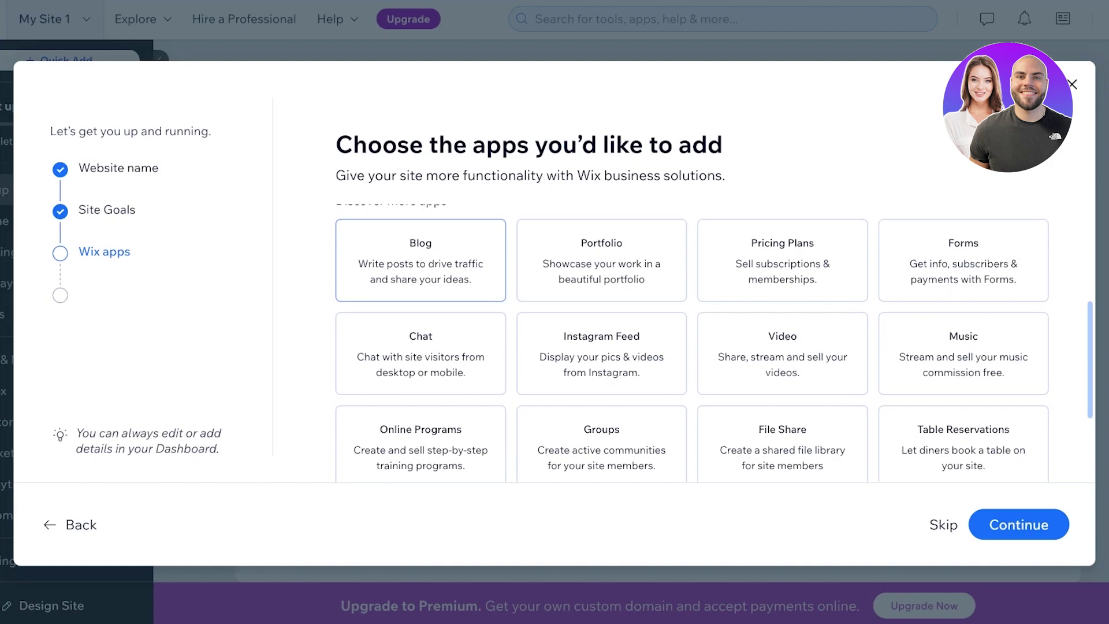
click(420, 260)
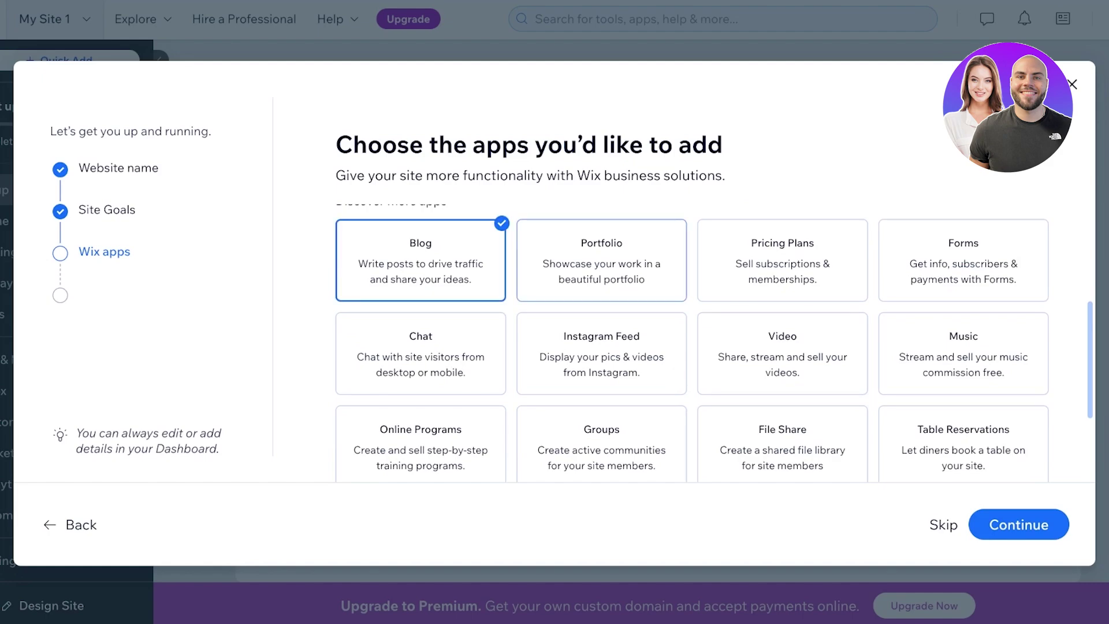
click(602, 260)
click(1018, 524)
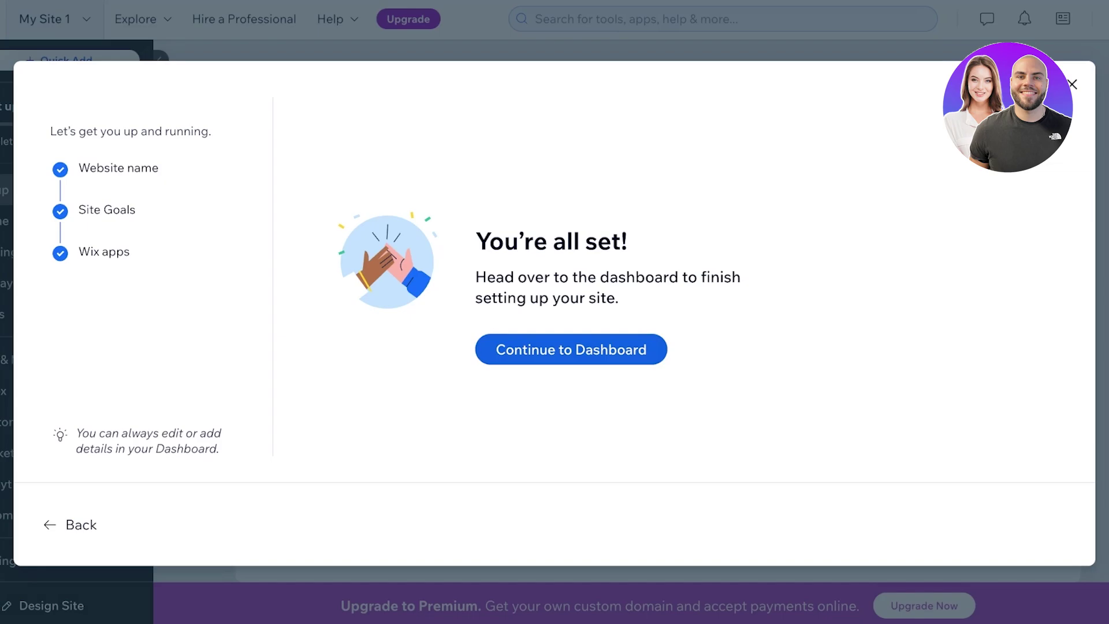
click(570, 349)
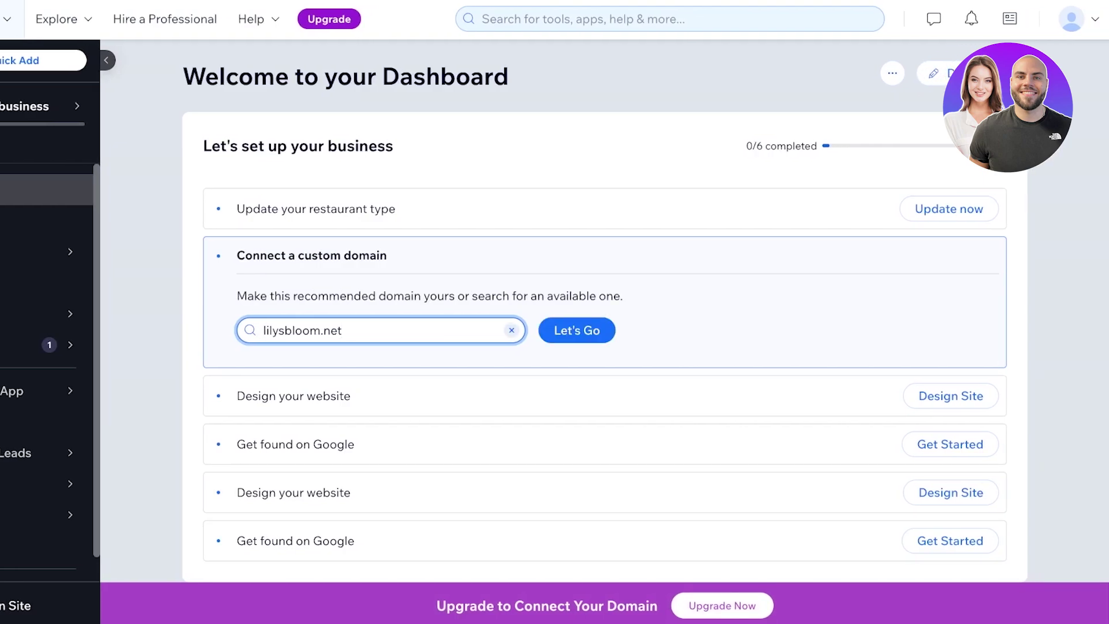
Choose Design Site to open the website template gallery
click(976, 74)
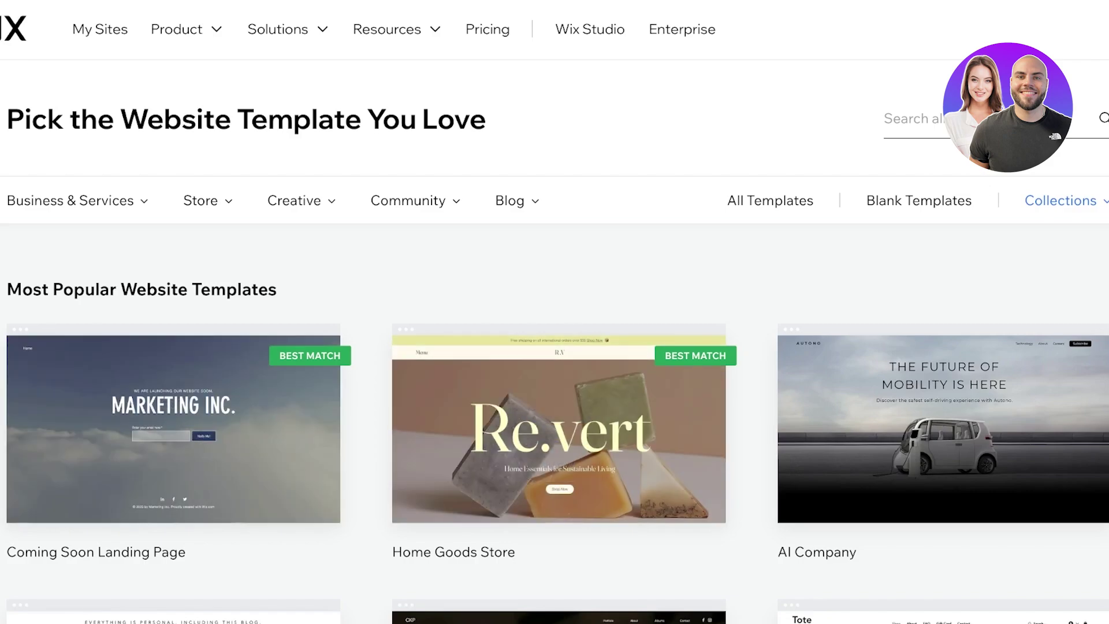
Show the Creative > Fashion Design templates and scroll through them
mouse_move(77, 201)
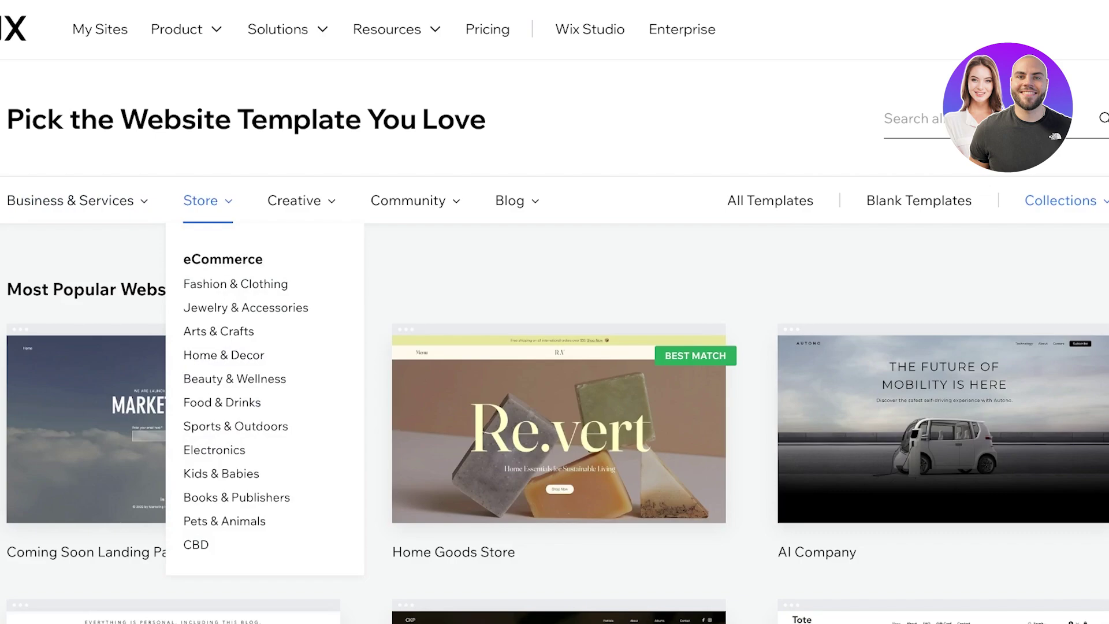
mouse_move(408, 201)
mouse_move(294, 201)
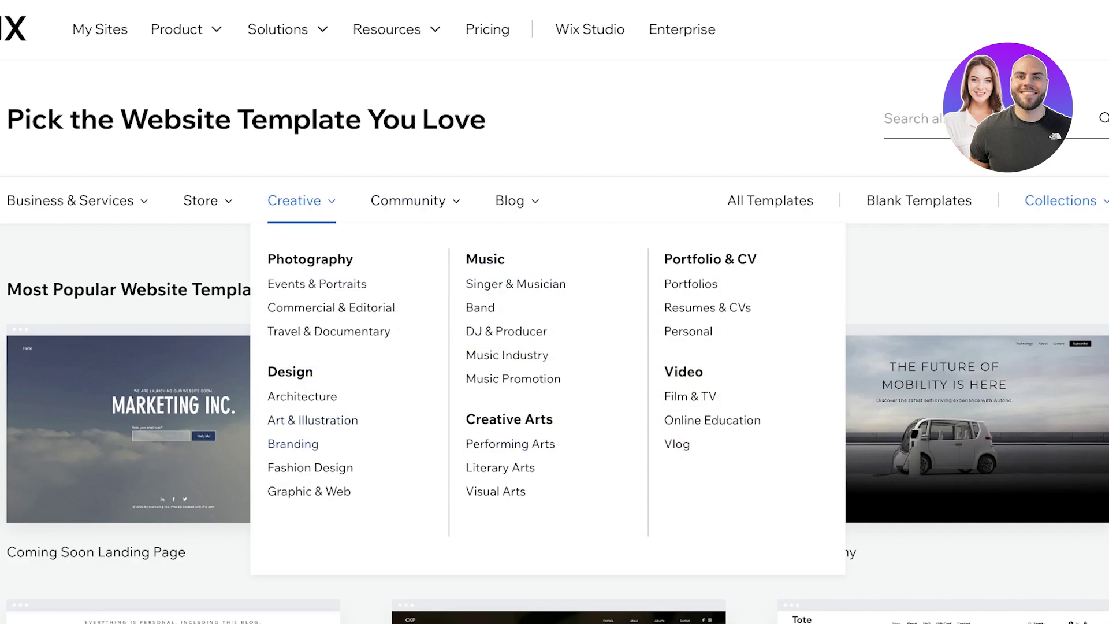
click(310, 467)
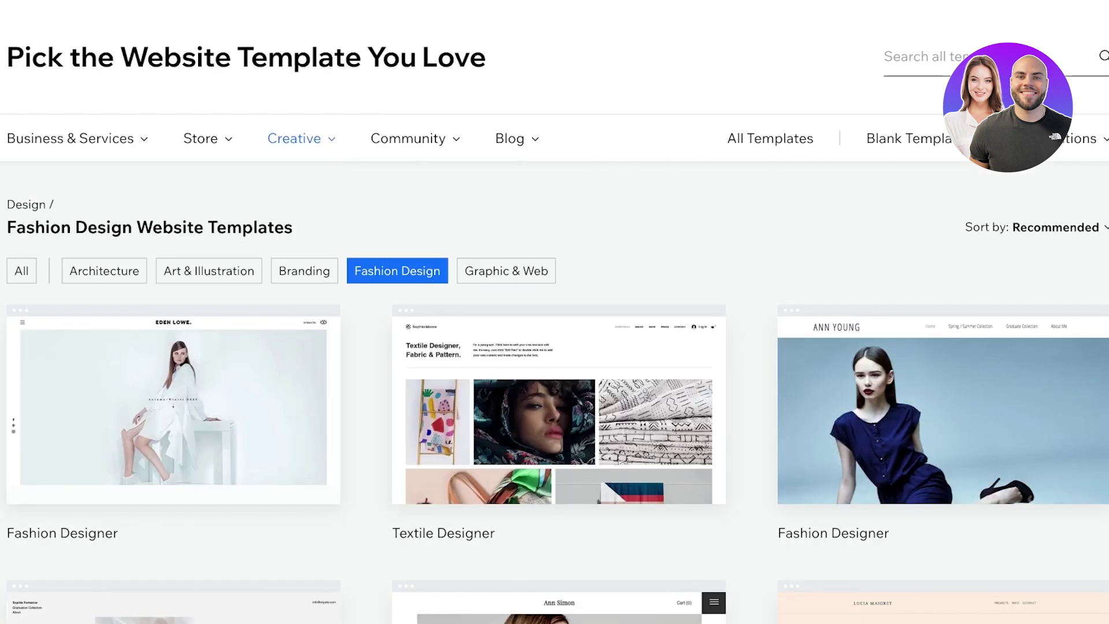
scroll(555, 312, down, 3)
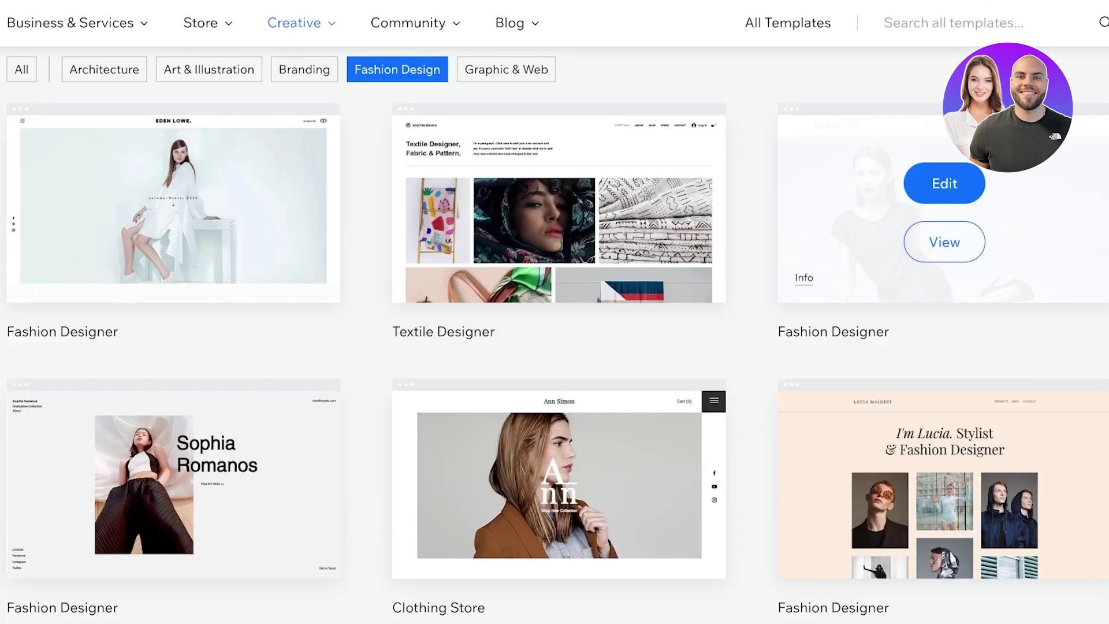
scroll(944, 231, down, 1)
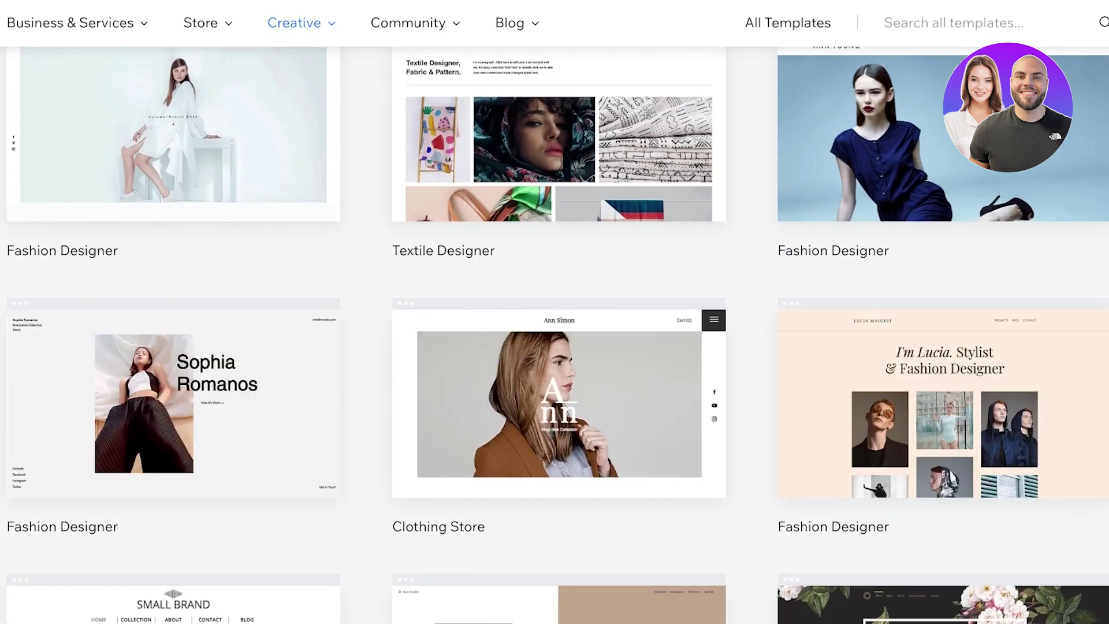
scroll(554, 312, down, 8)
scroll(554, 311, up, 13)
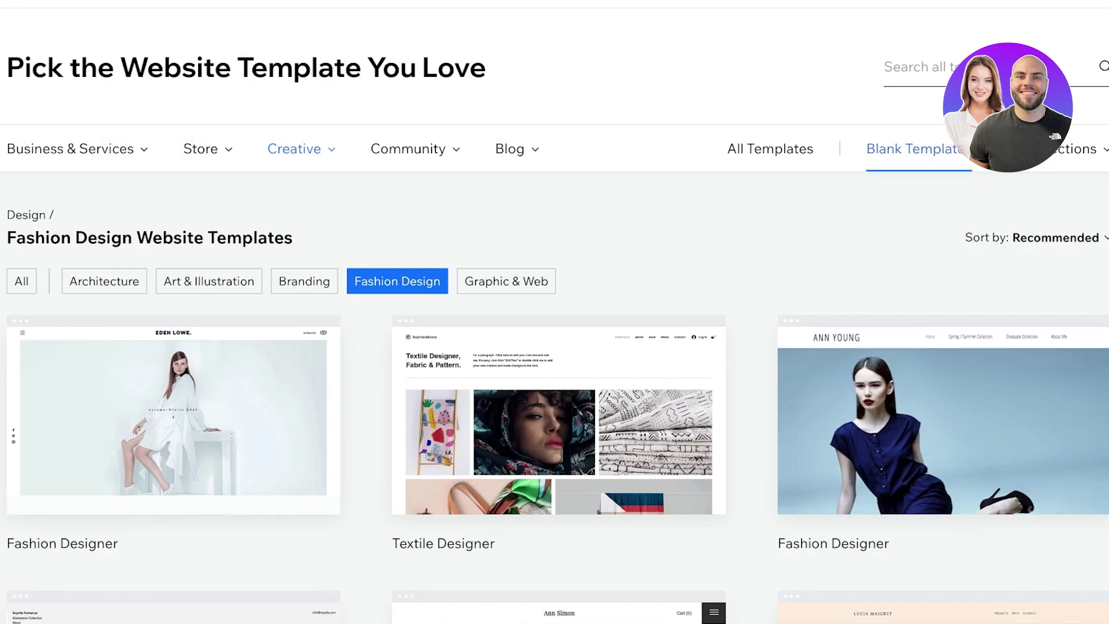
Look through the blank website templates, then return to the fashion designs
click(913, 149)
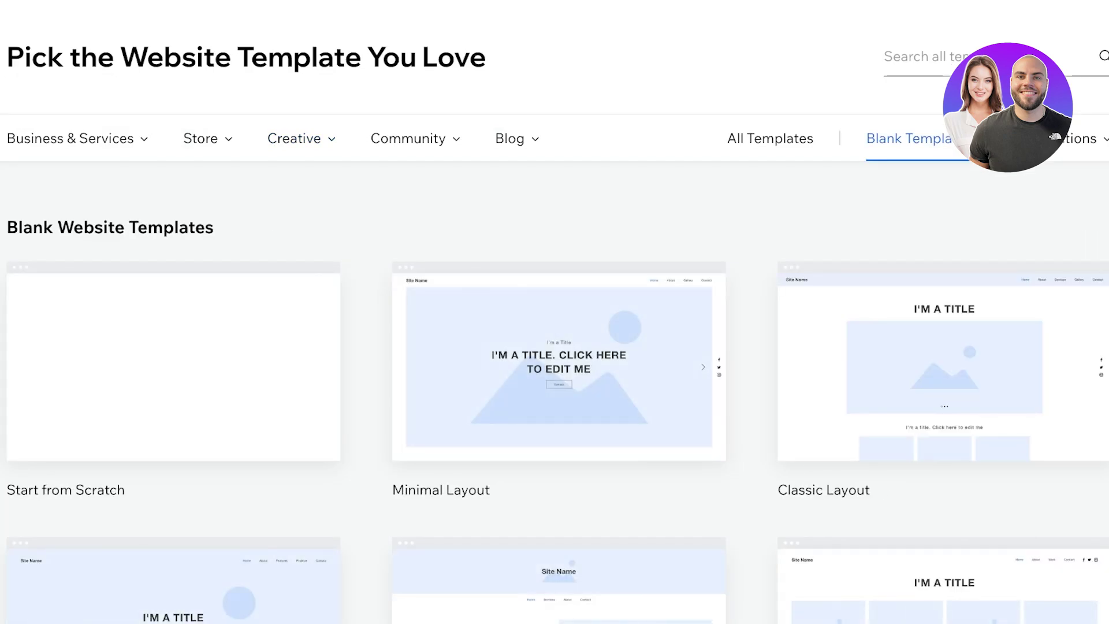
scroll(554, 312, down, 5)
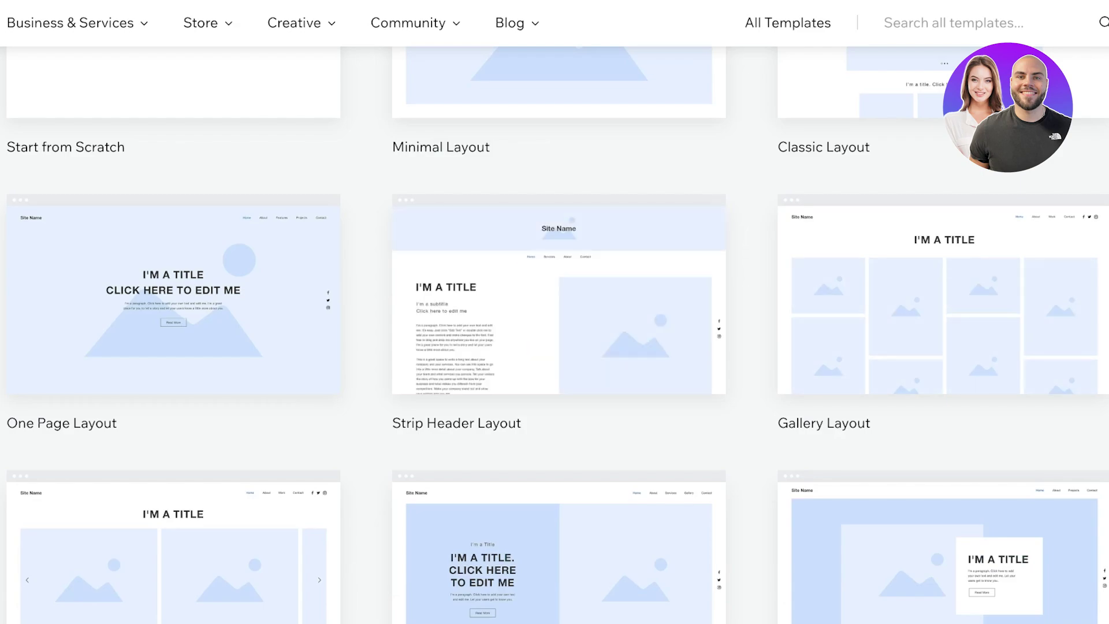
scroll(554, 335, down, 2)
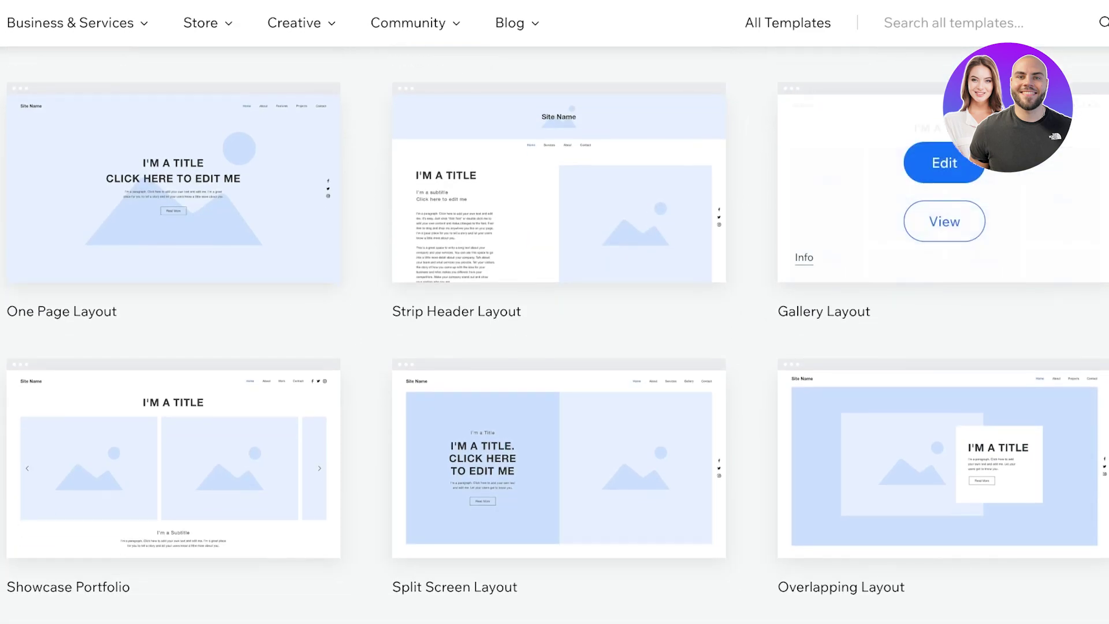
scroll(559, 260, up, 1)
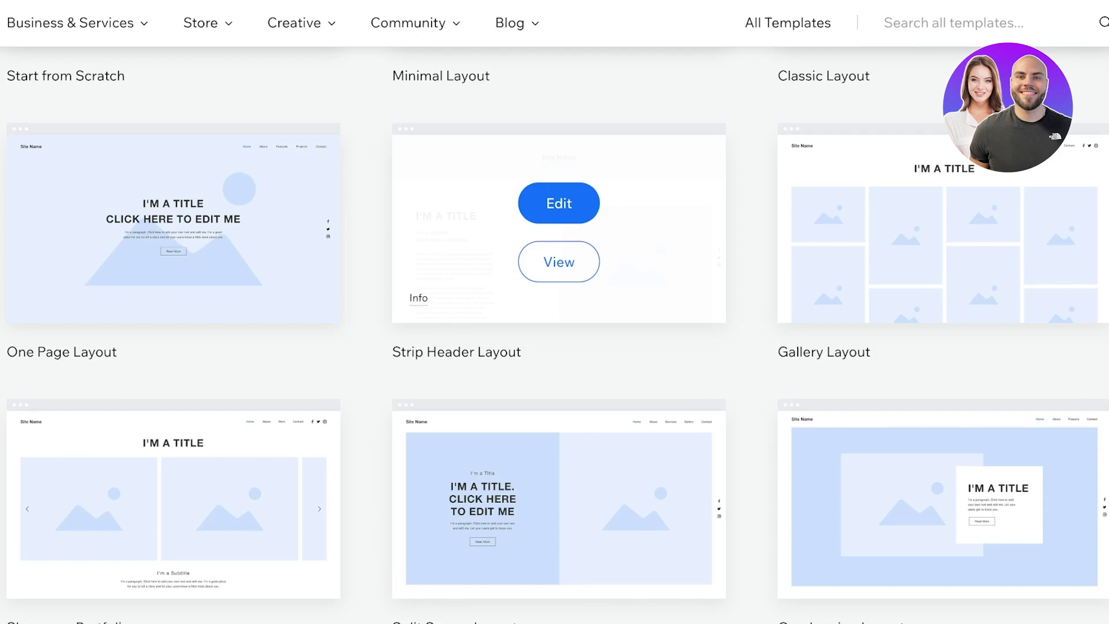
scroll(559, 243, down, 5)
scroll(559, 242, up, 1)
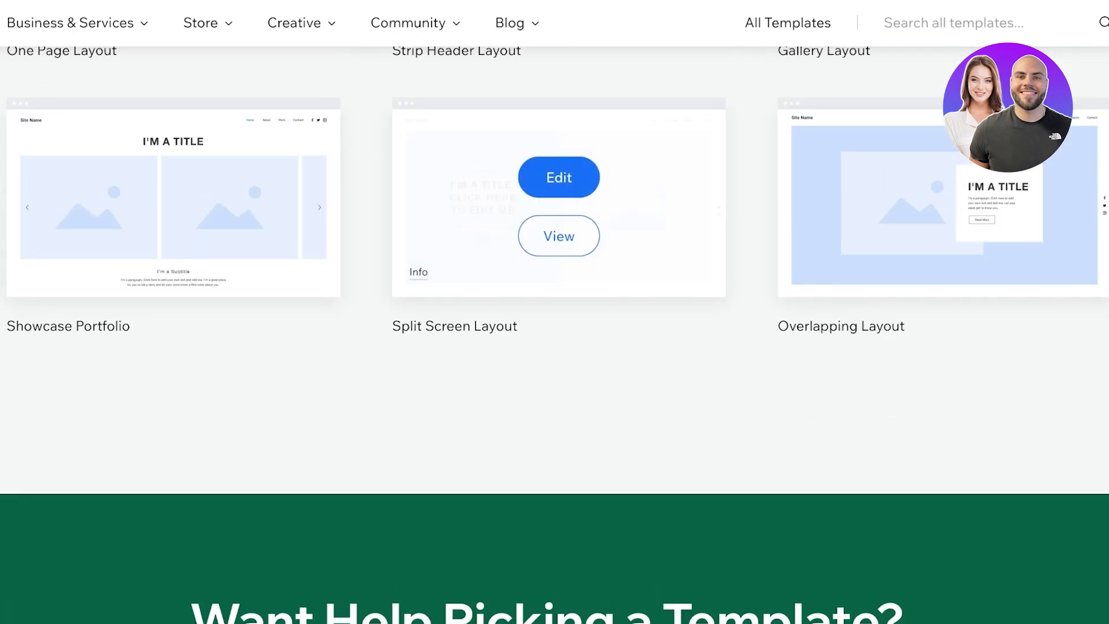
scroll(559, 242, up, 7)
scroll(559, 312, up, 5)
scroll(559, 312, down, 3)
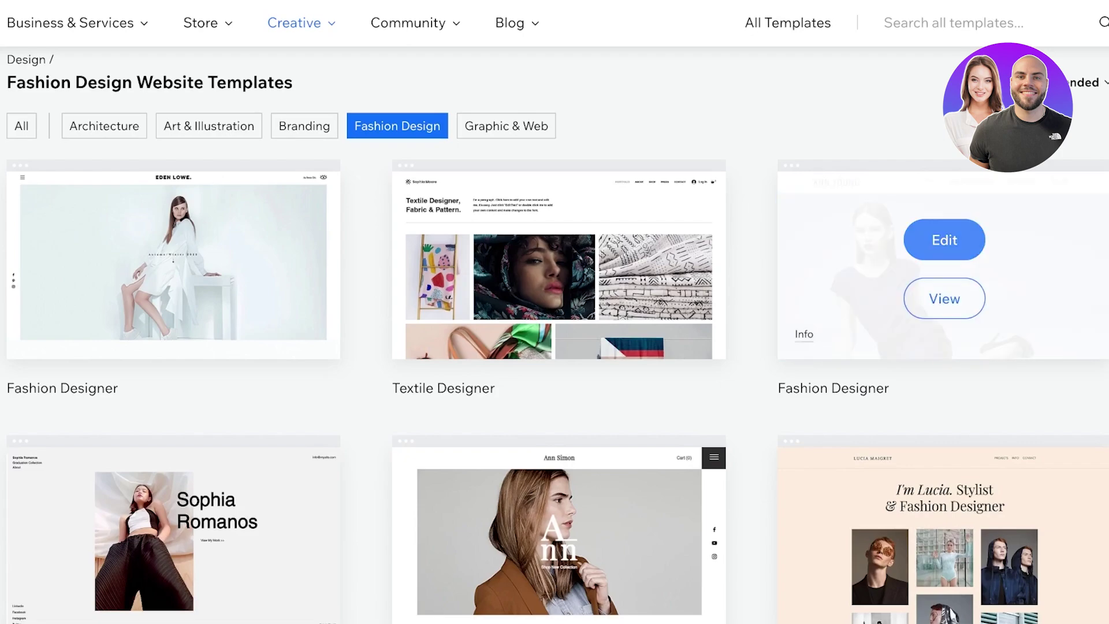
Start editing the Fashion Designer template and reach the site details description field
click(944, 240)
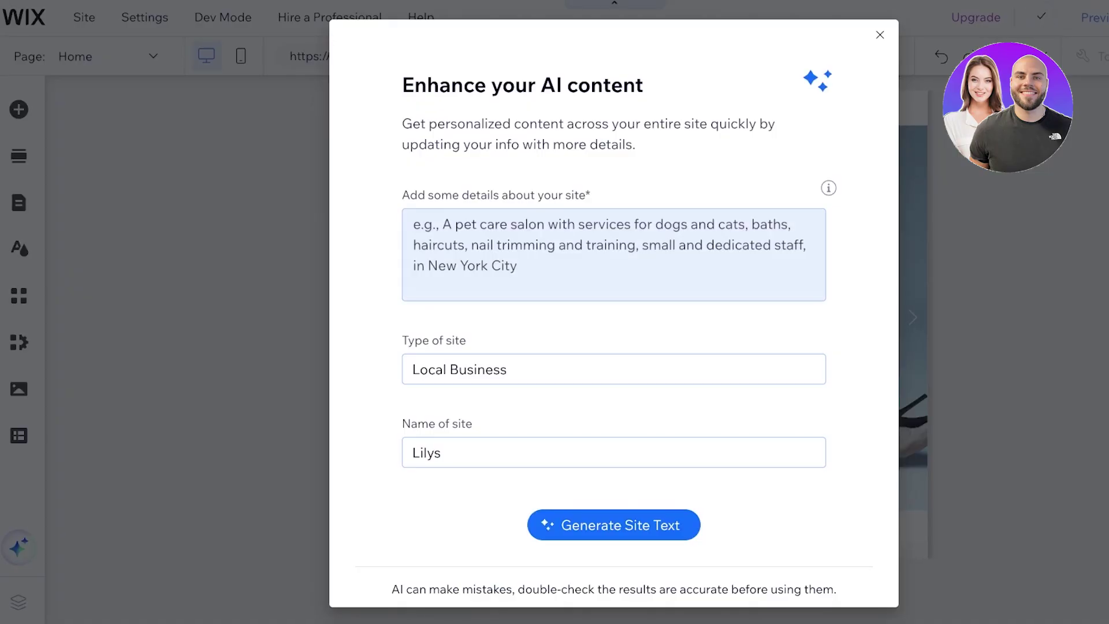
click(614, 254)
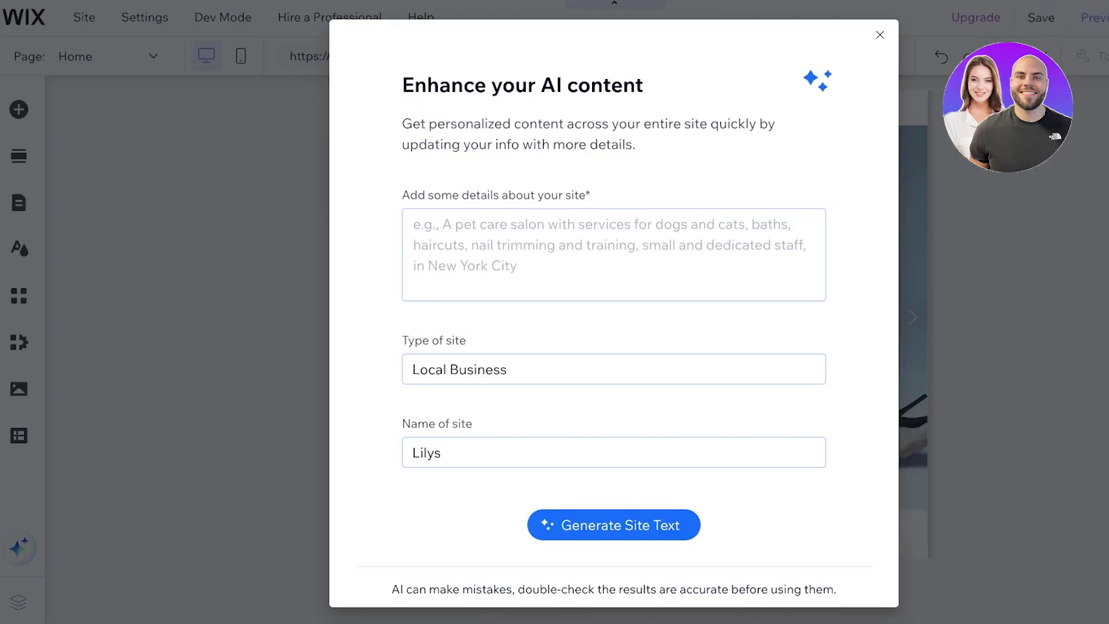
click(614, 254)
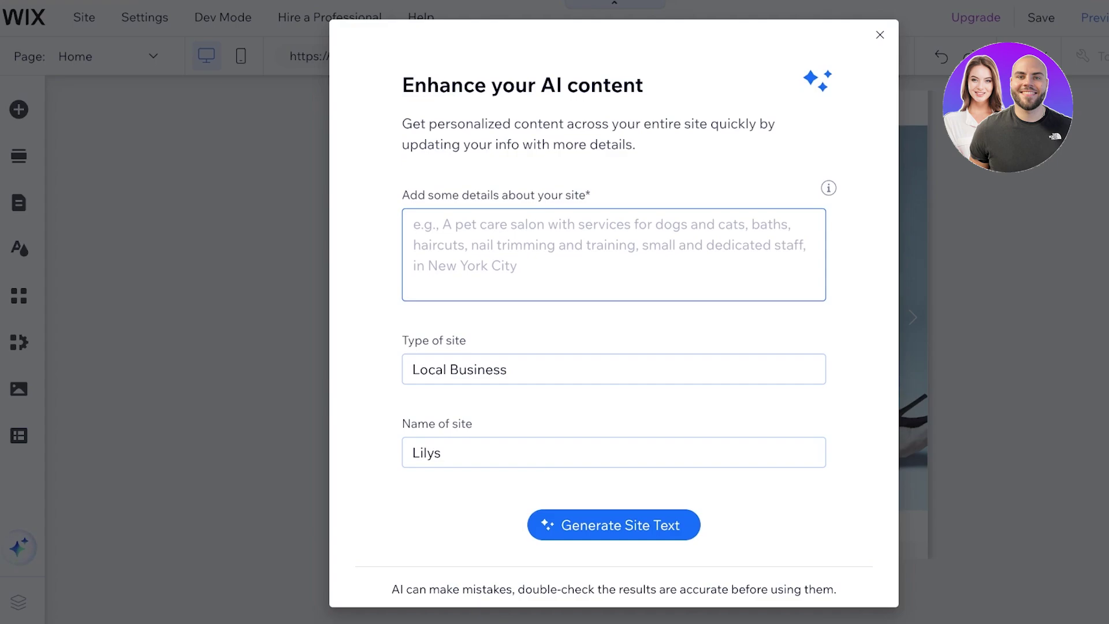
Describe the site as 'A stylist and fashion designer showcasing her styling portfolio' and select Business in the site type
text(A stylis)
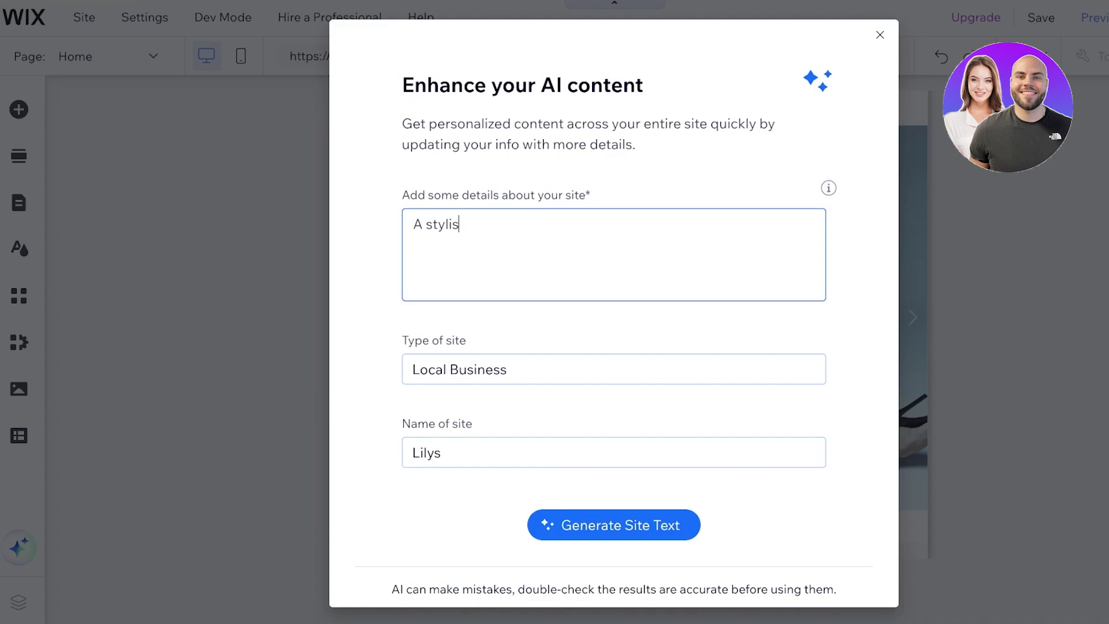
text(t and fashion desinger, sho)
key(BackSpace)
key(BackSpace)
text(showcasing h)
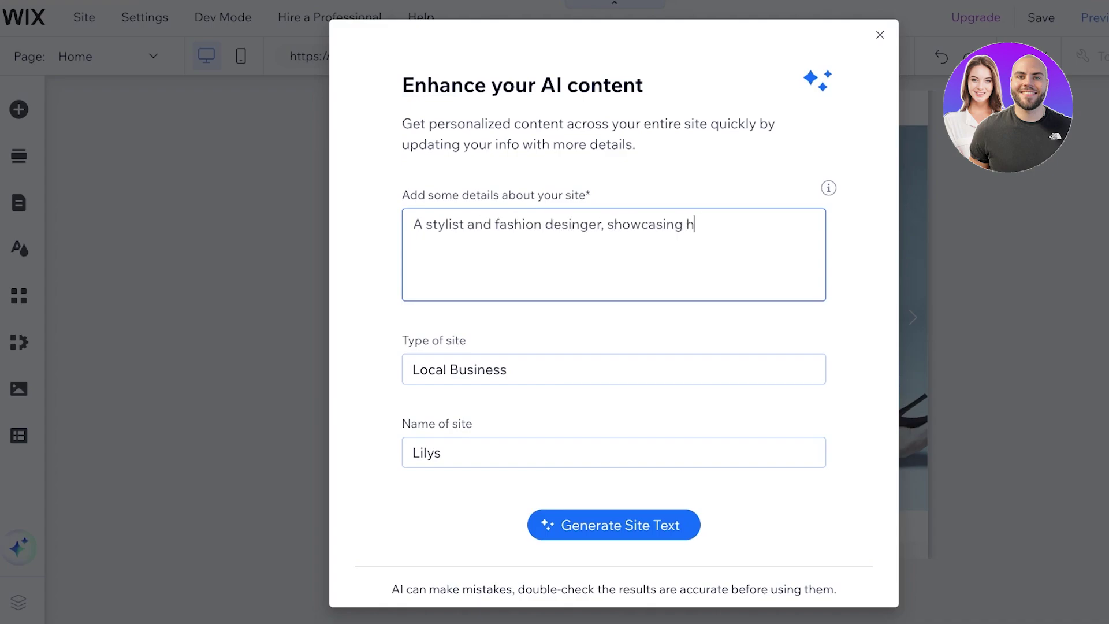
text(er styling portfolio)
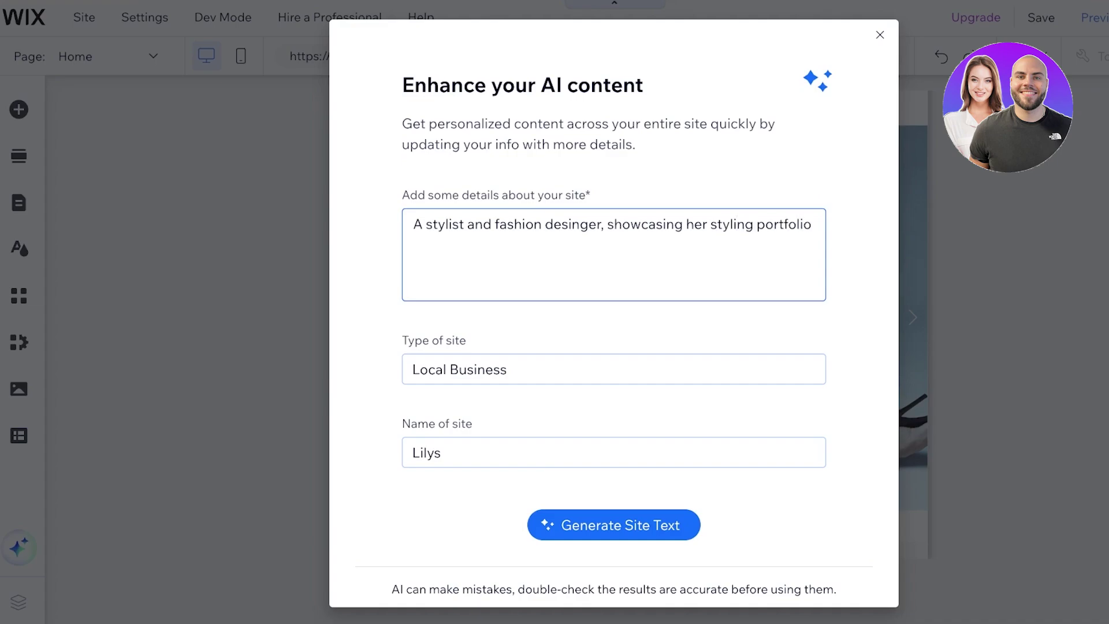
key(Tab)
key(End)
key(ctrl+shift+Left)
Generate the site text and zoom the editor to 100%
click(614, 525)
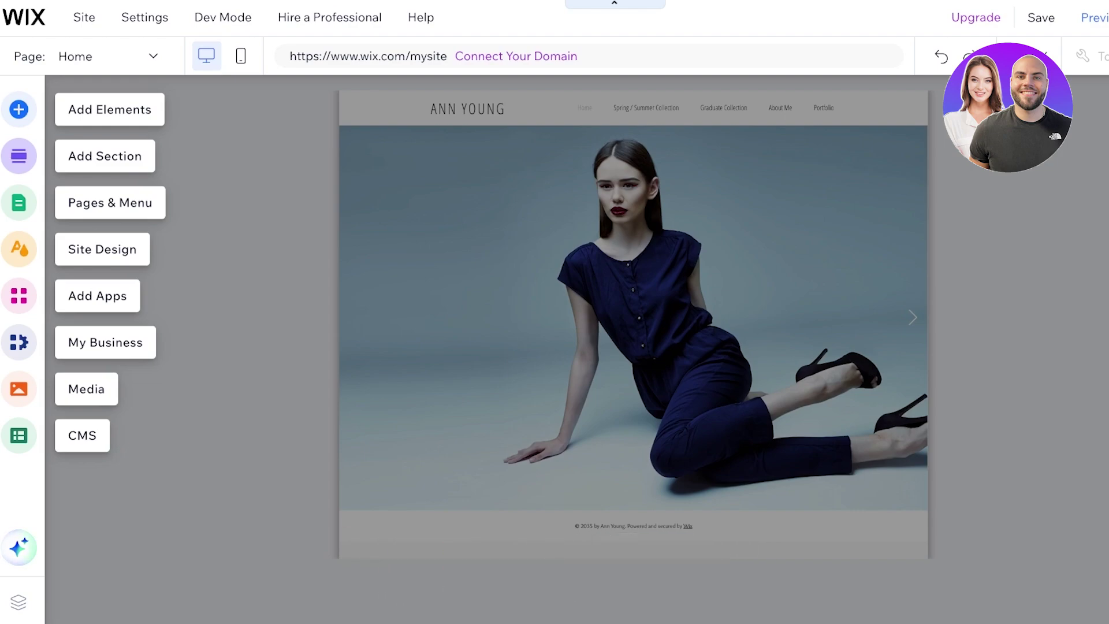
scroll(555, 311, right, 2)
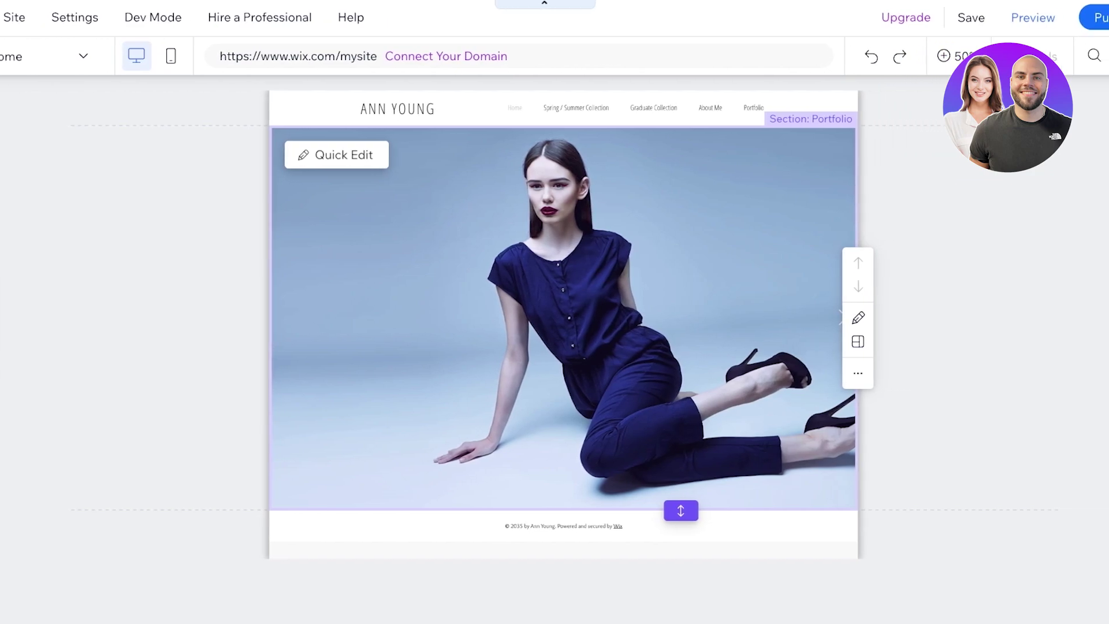
click(289, 109)
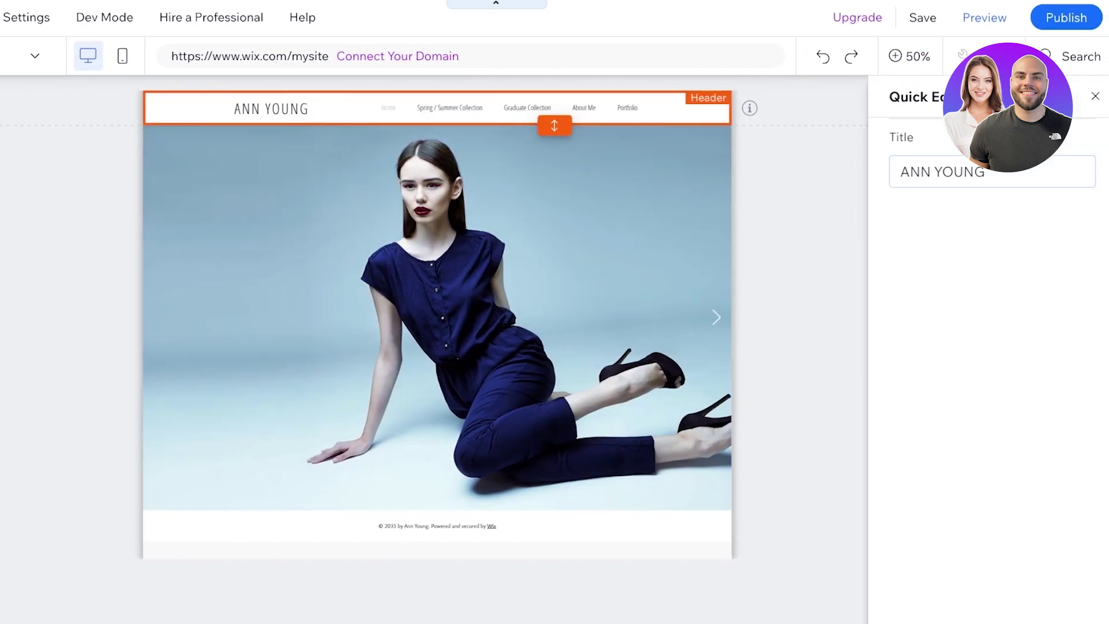
click(909, 56)
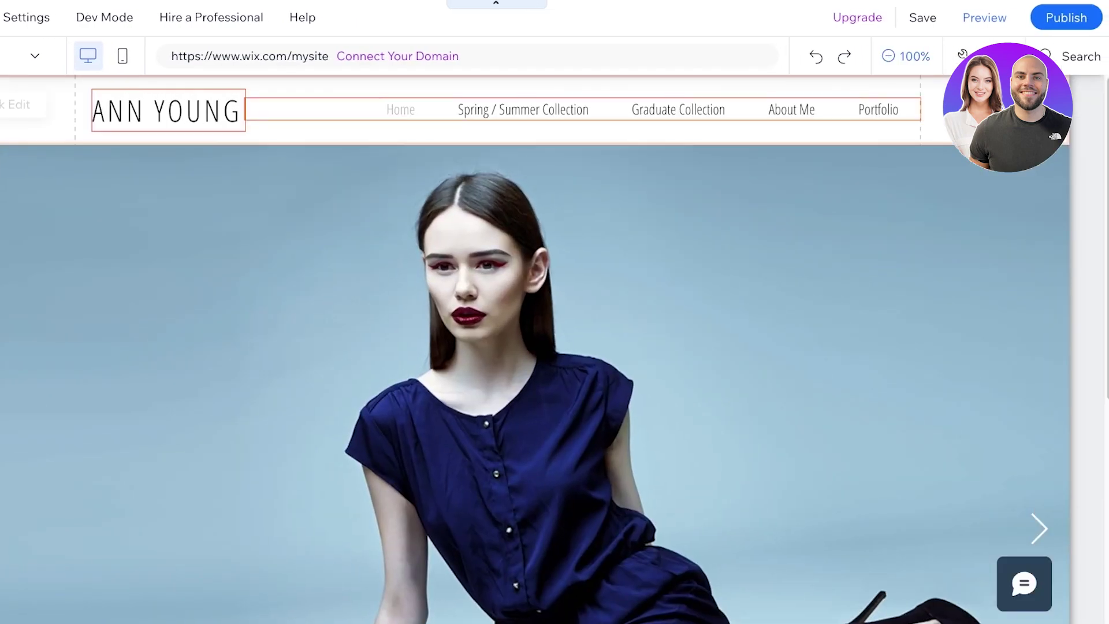
Change the header title from ANN YOUNG to LILYS
click(168, 108)
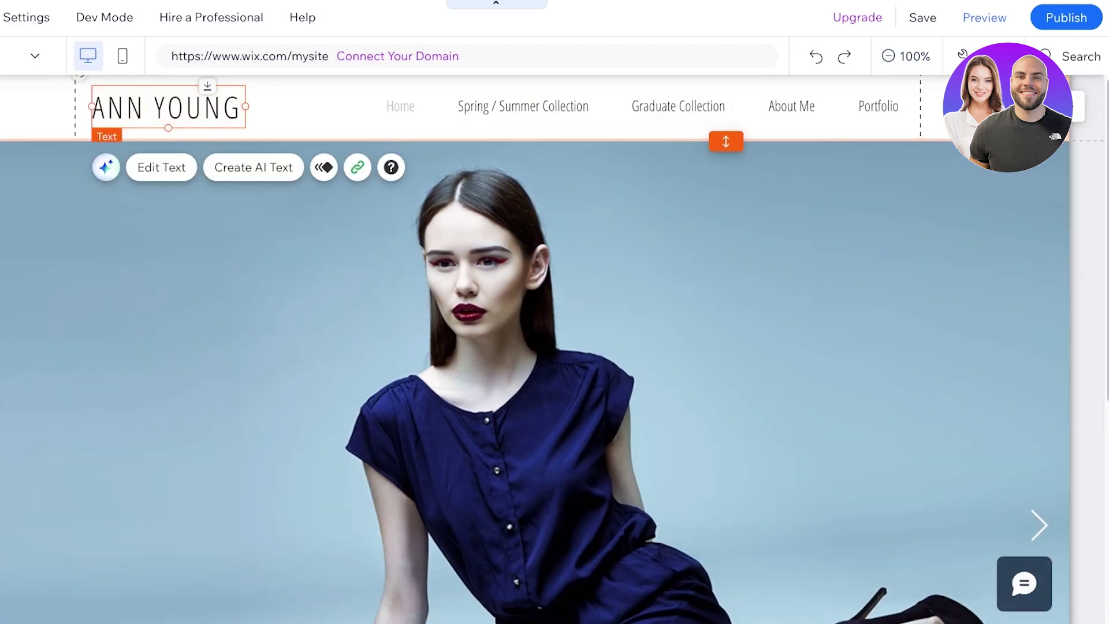
scroll(534, 346, up, 1)
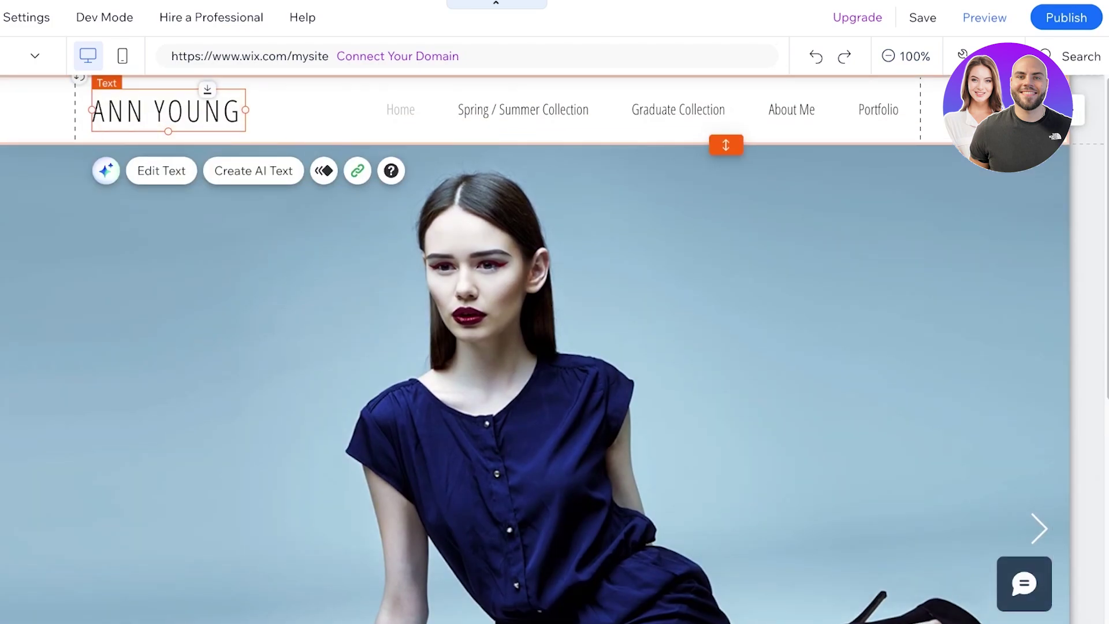
double_click(167, 108)
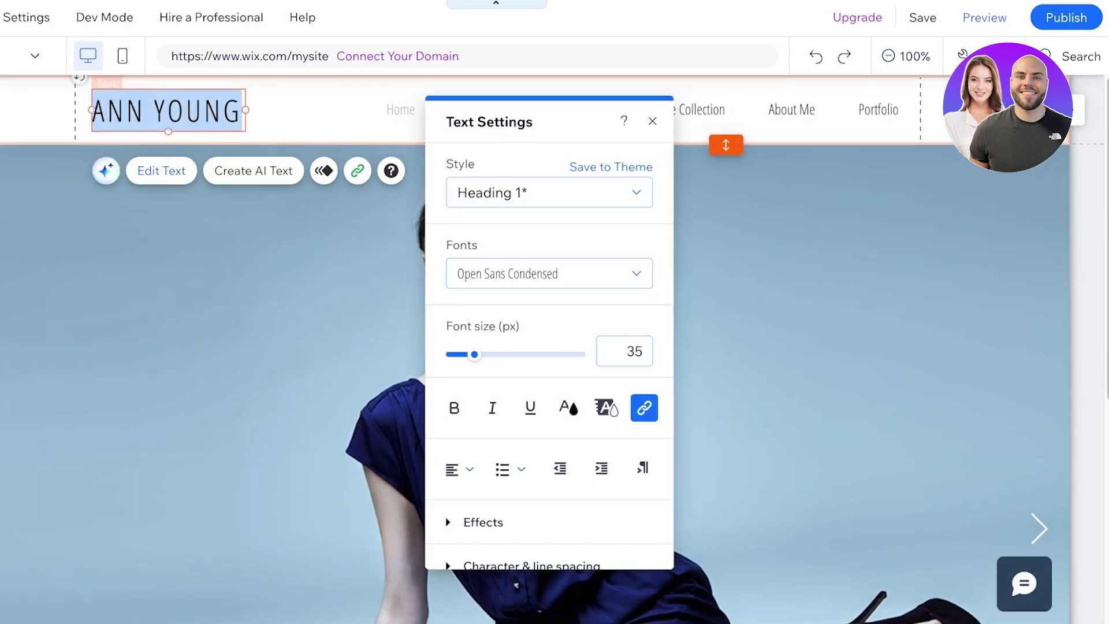
text(LILYS)
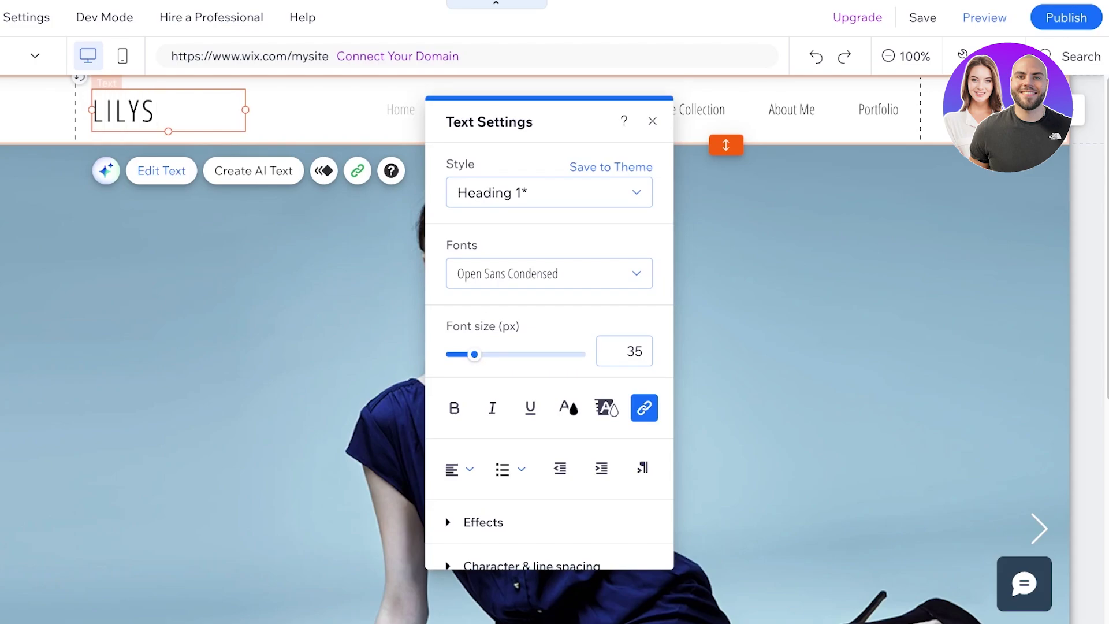
click(277, 289)
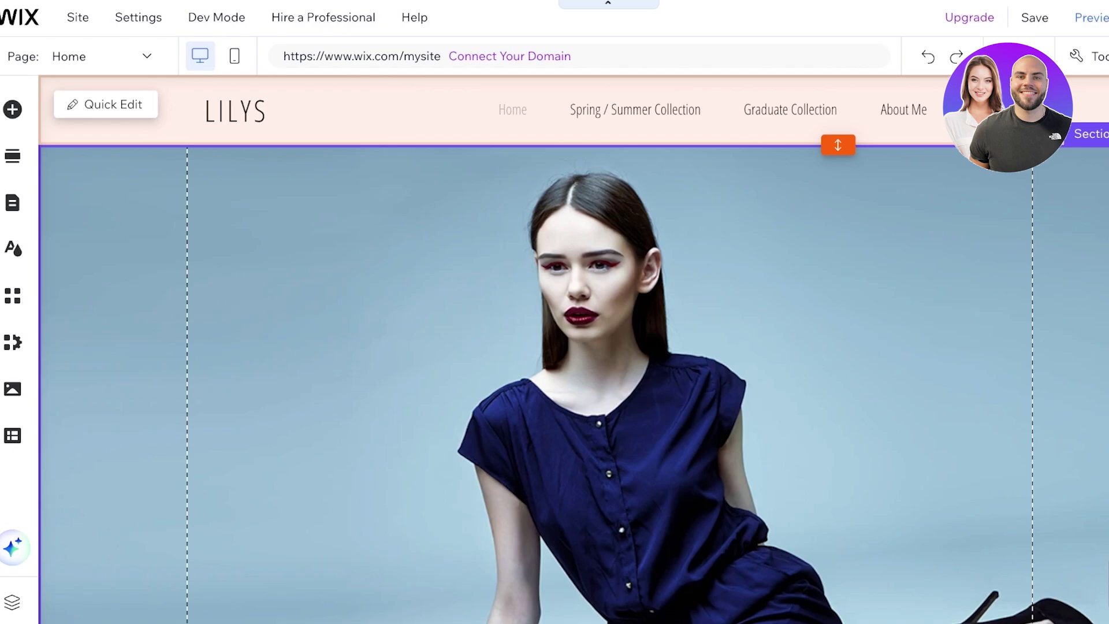
Delete the Spring / Summer Collection page from the site menu
click(405, 130)
double_click(635, 110)
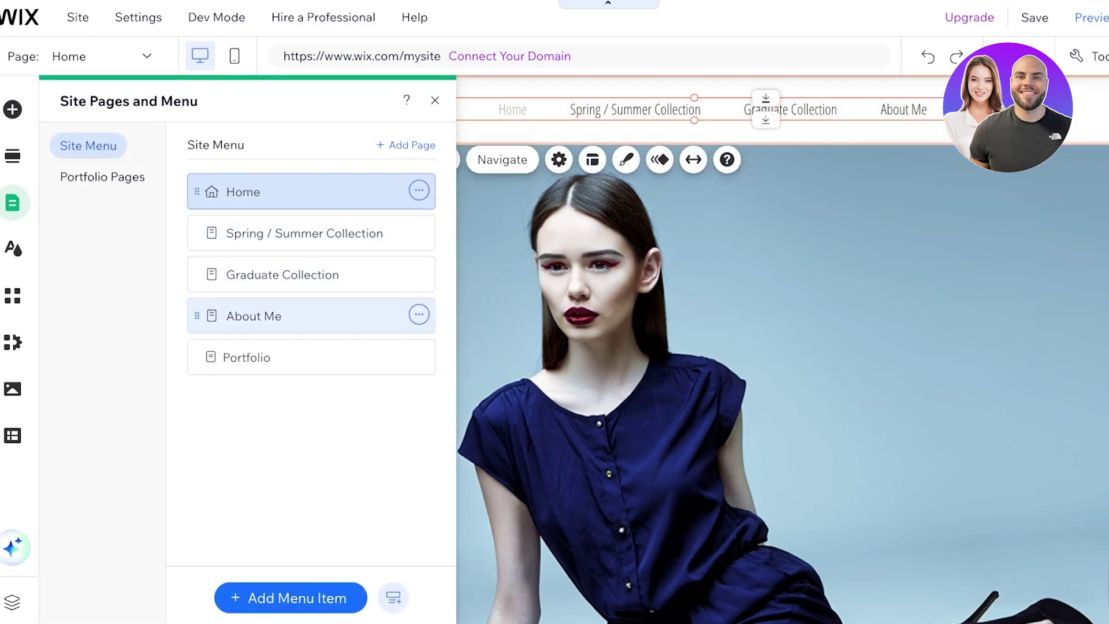
click(312, 233)
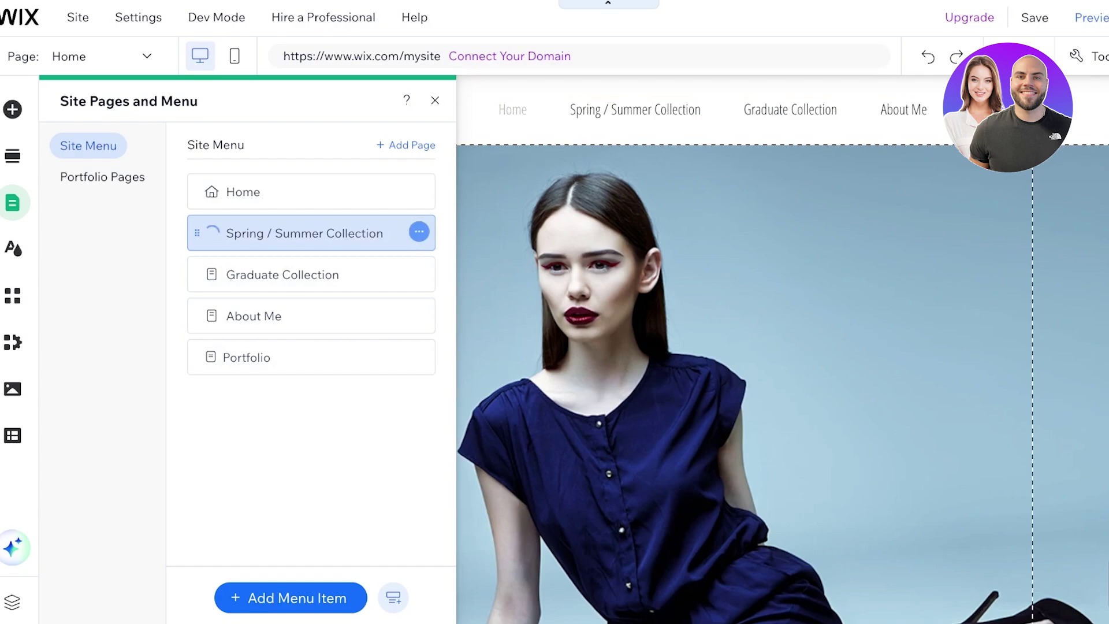
click(419, 232)
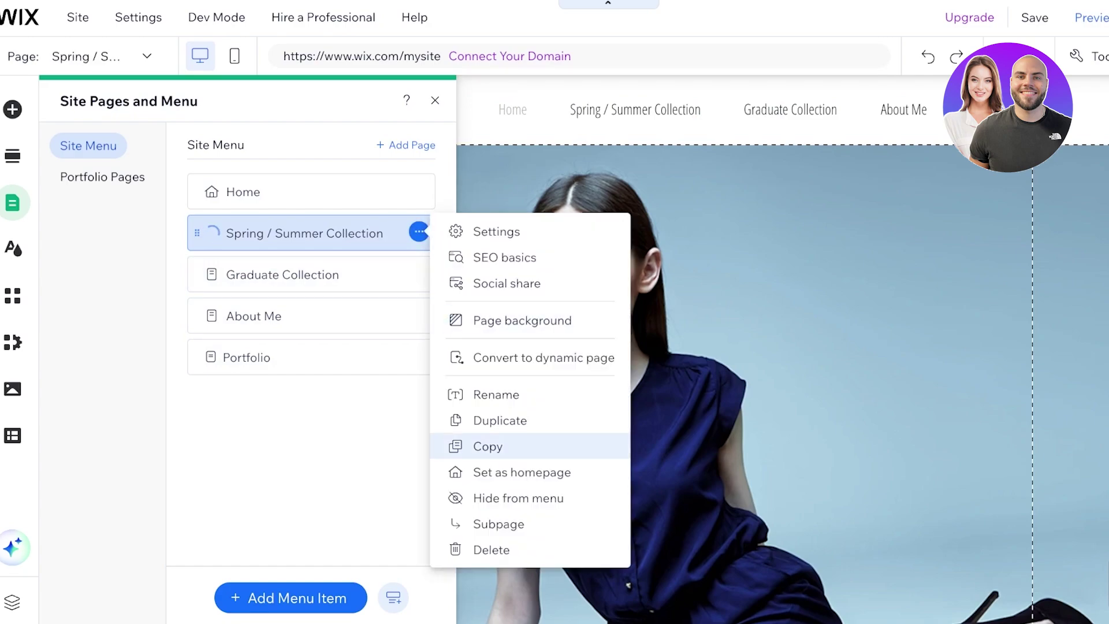
click(491, 549)
click(725, 379)
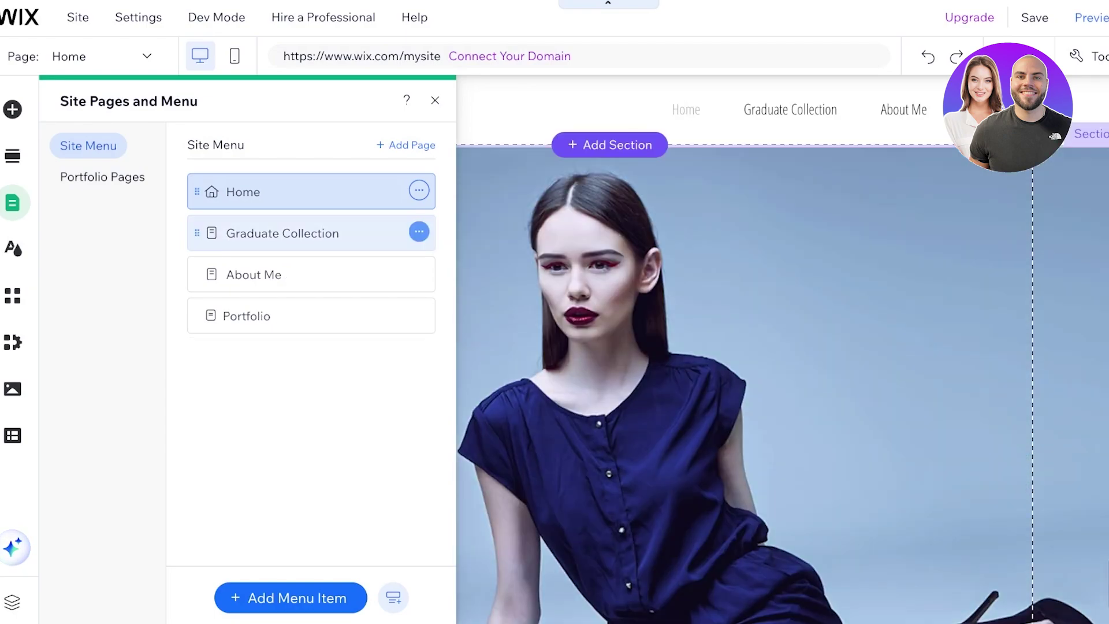
Delete the Graduate Collection page as well and close the pages settings
click(419, 231)
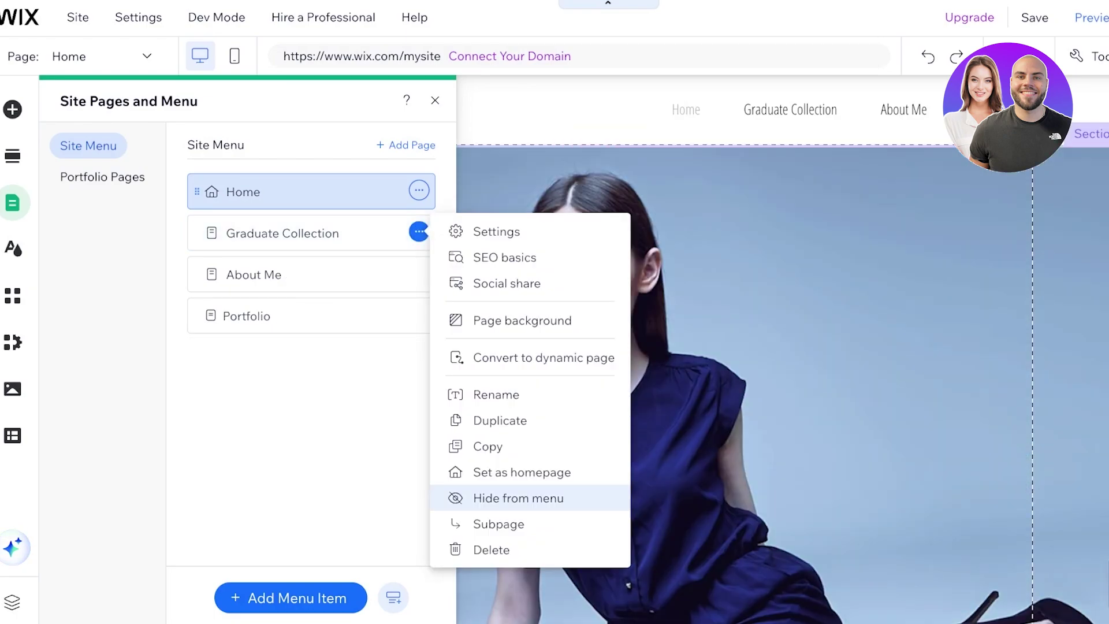
click(491, 548)
click(806, 381)
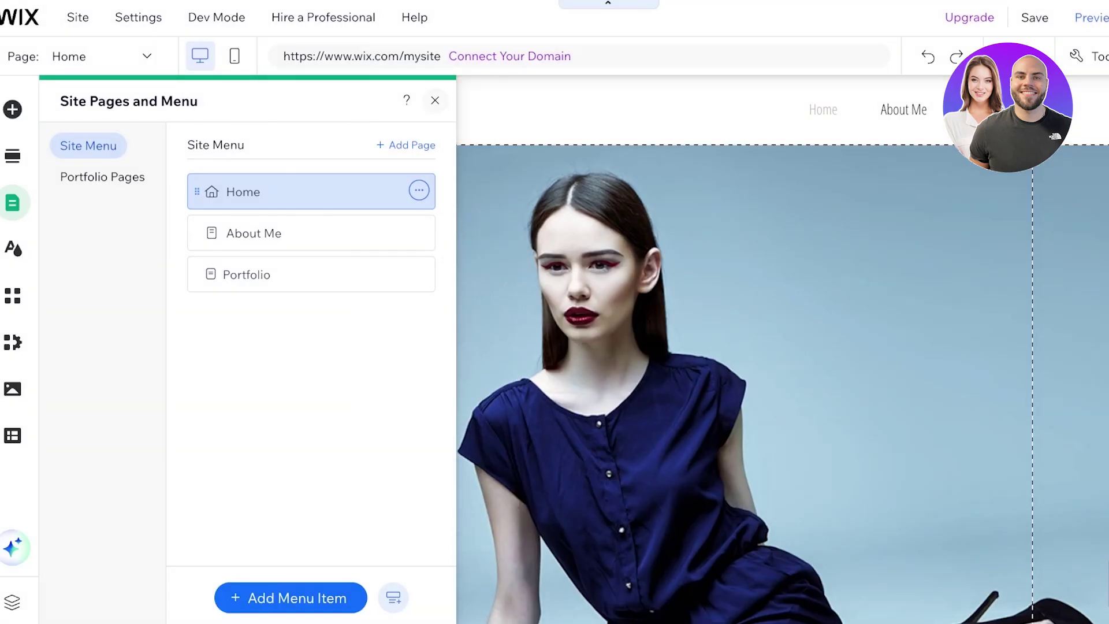
click(807, 380)
Shorten the Portfolio section so the footer moves up
scroll(806, 381, down, 3)
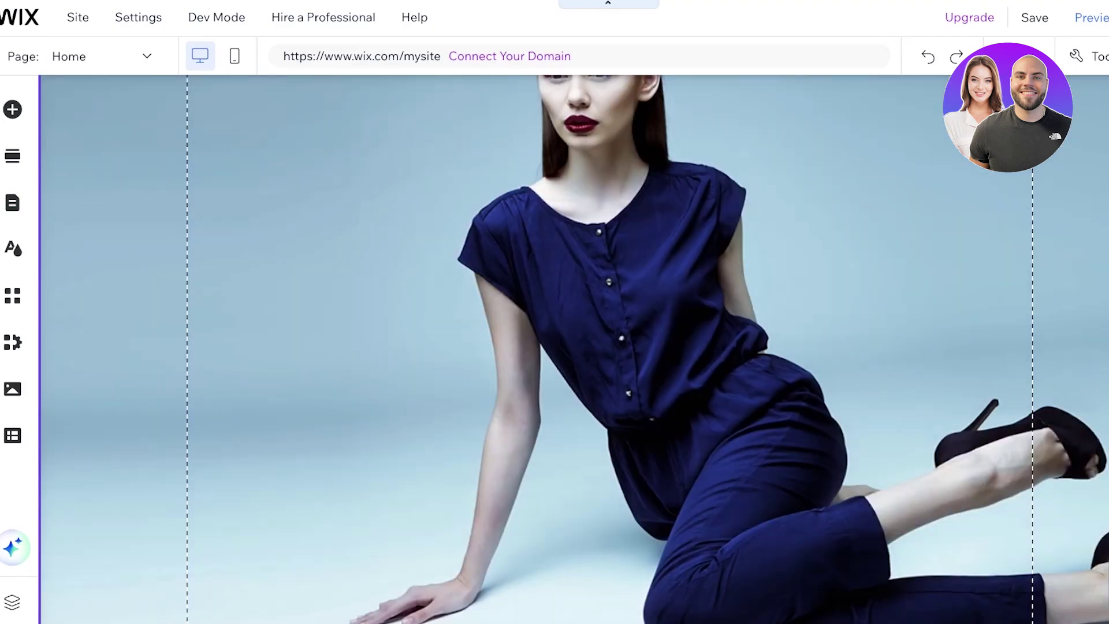
scroll(574, 349, up, 3)
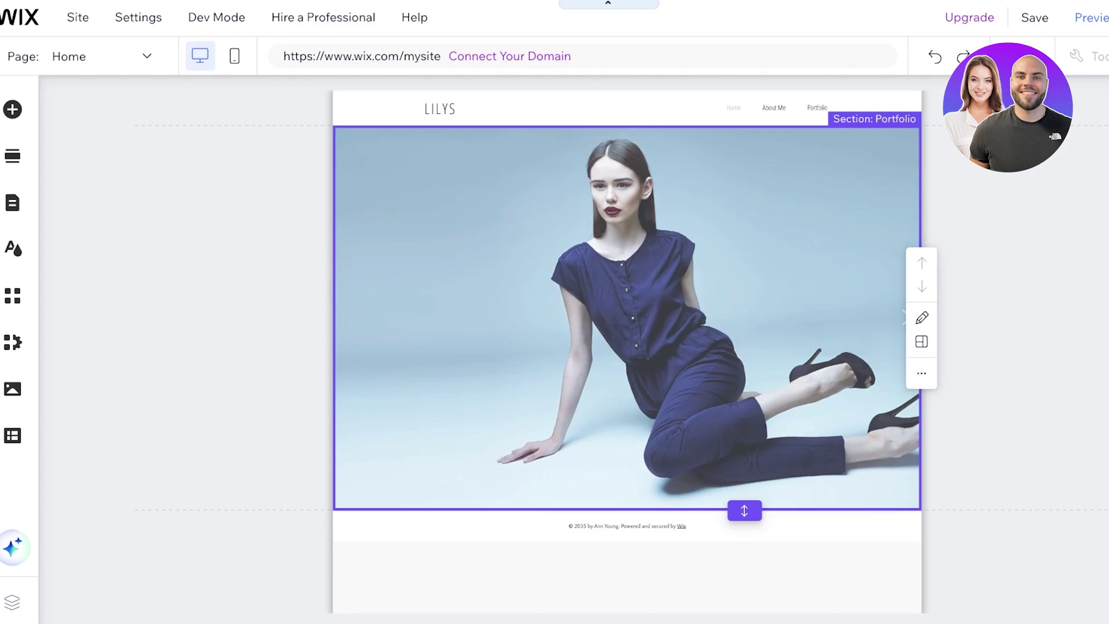
drag(744, 511, 743, 364)
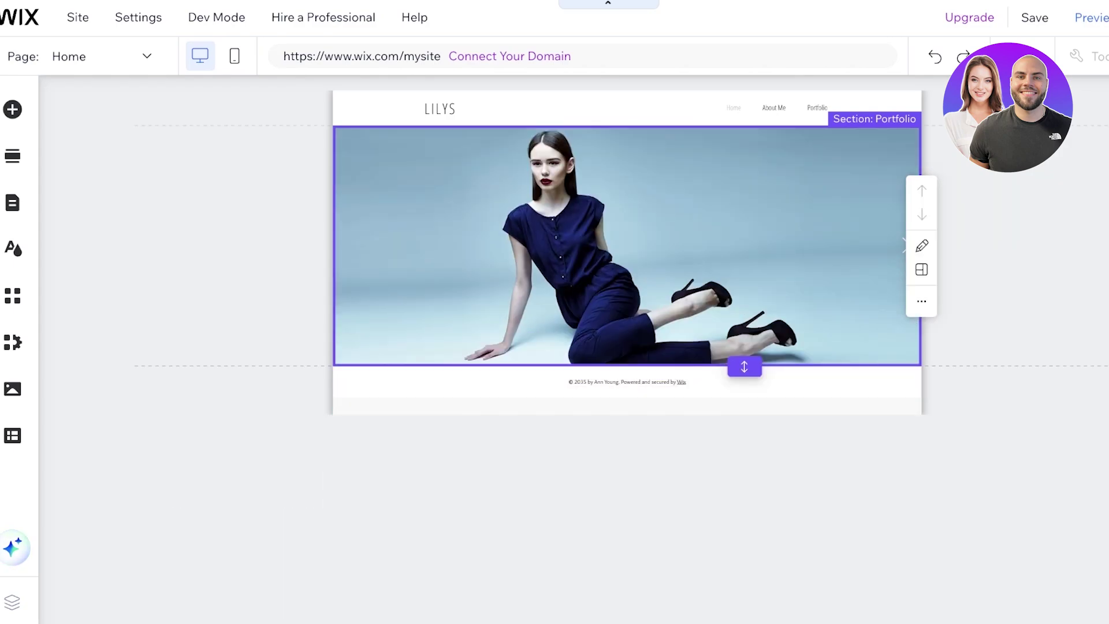
Add the four uploaded makeup photos, including MNGO2599.webp, to the home page gallery
click(626, 246)
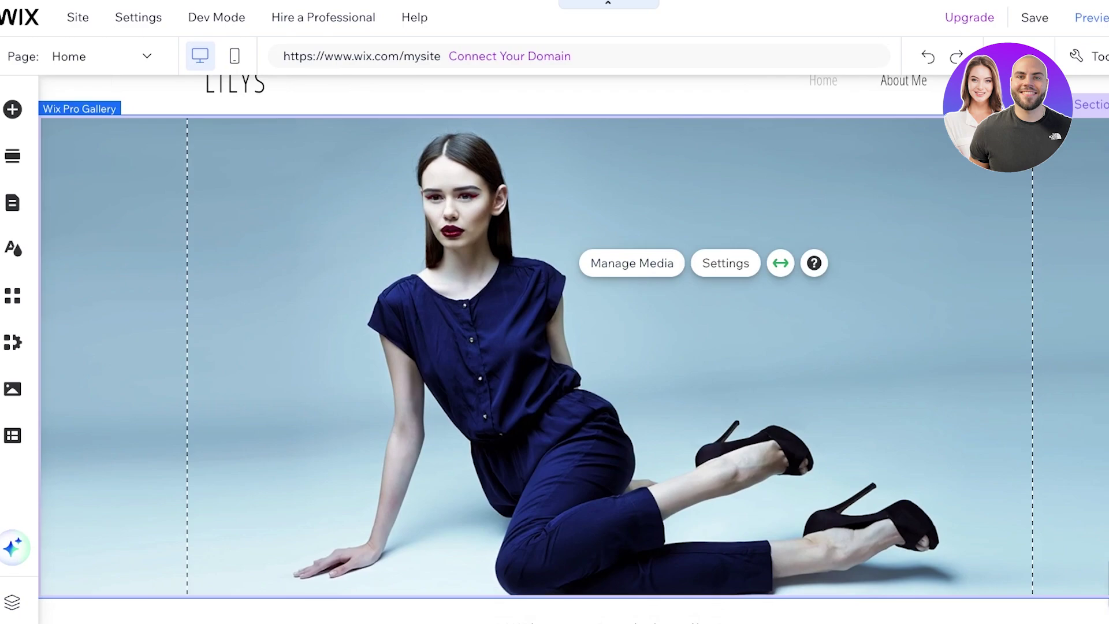
click(631, 263)
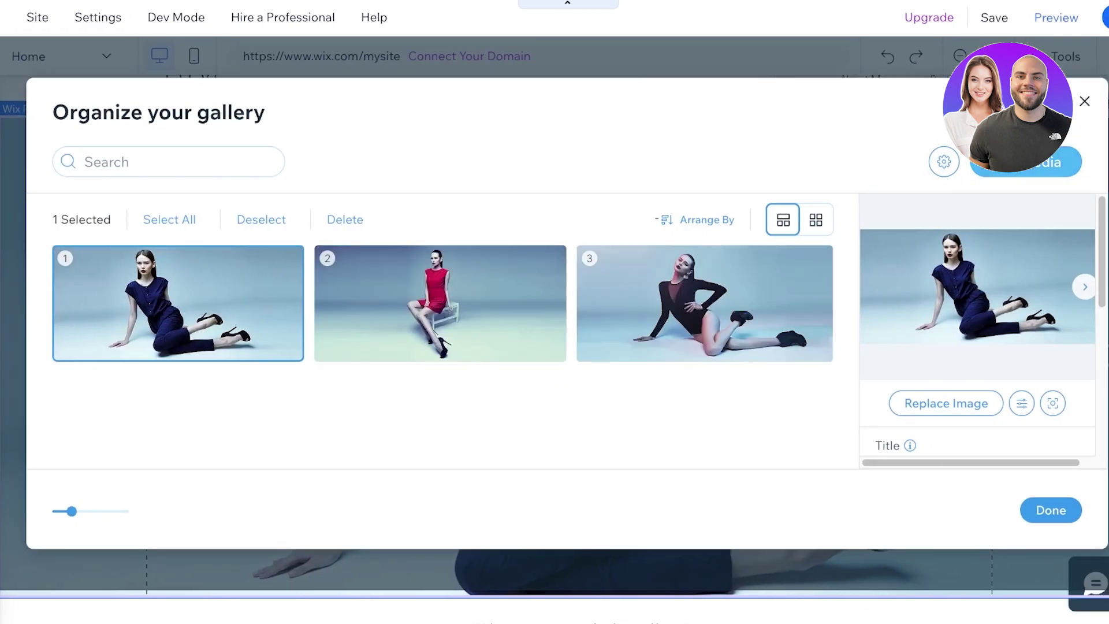
click(1049, 162)
click(1022, 209)
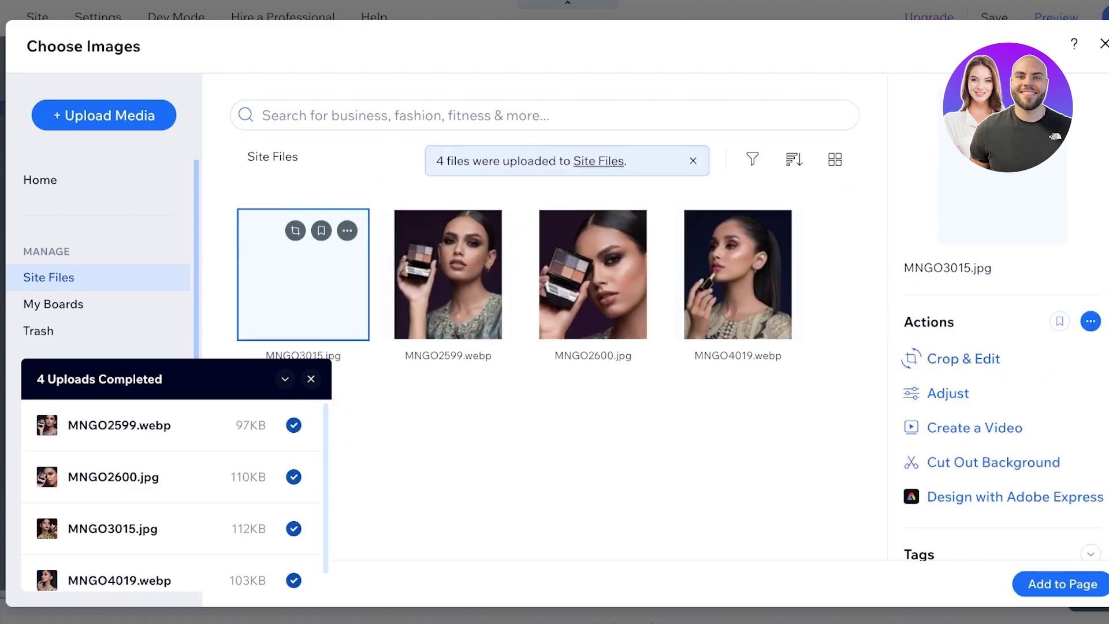
click(443, 248)
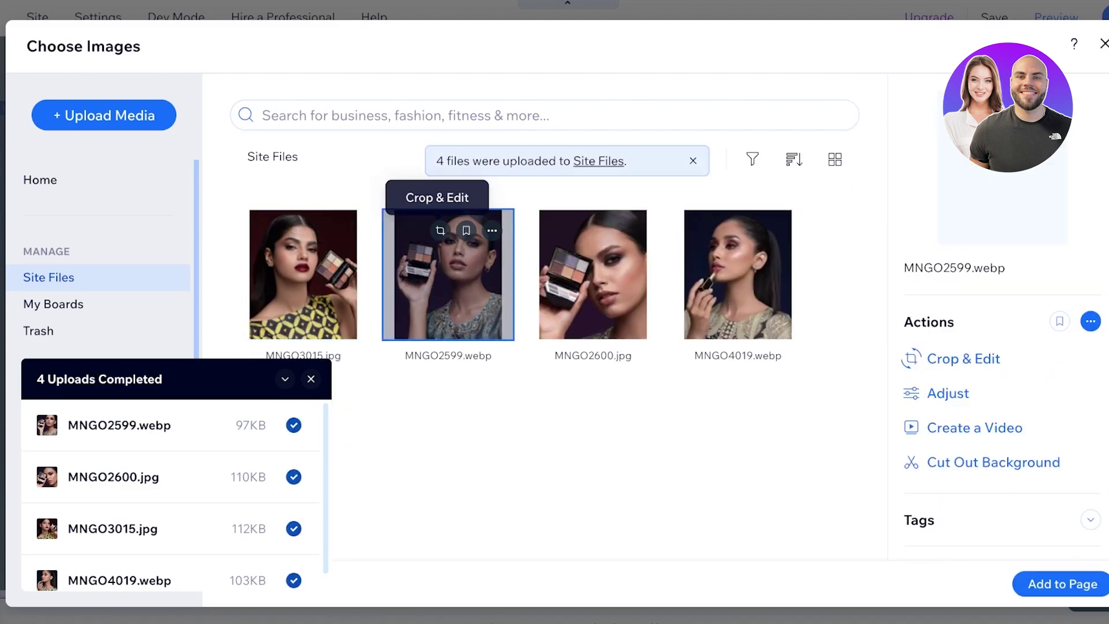
drag(837, 305, 267, 291)
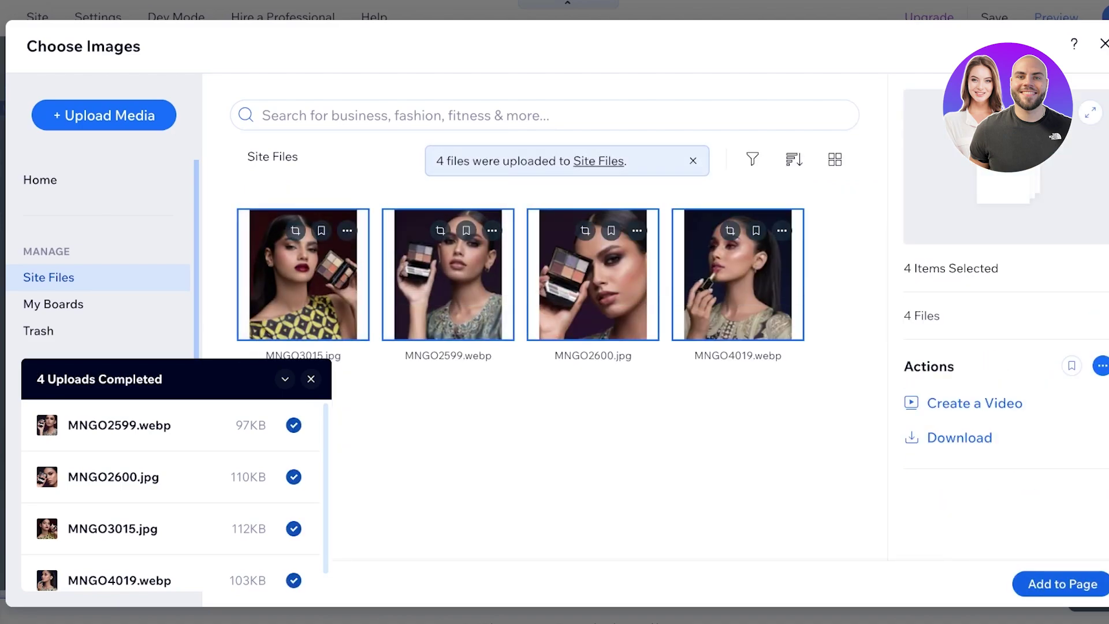
click(1062, 584)
Remove the black-outfit, red-dress and navy-jumpsuit photos from the gallery
scroll(696, 291, down, 1)
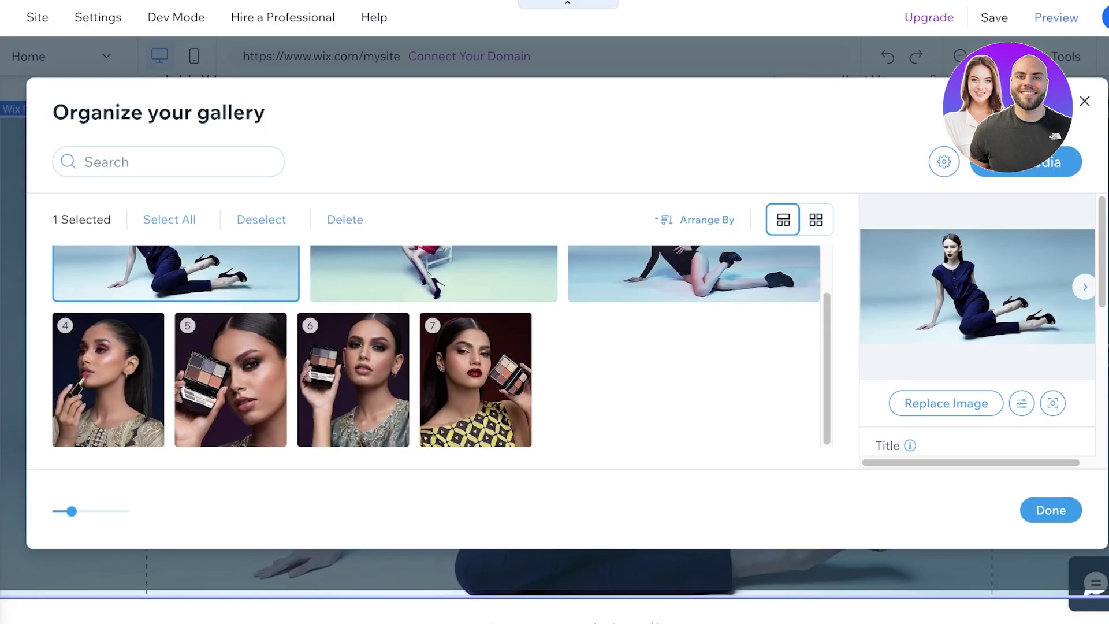
scroll(431, 302, up, 1)
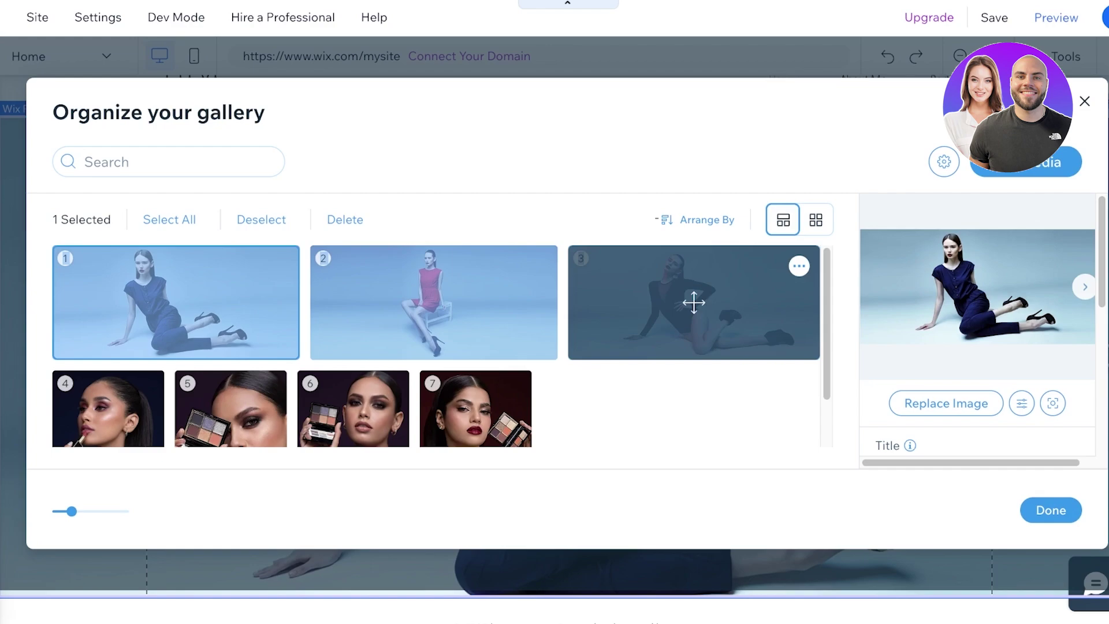
click(799, 265)
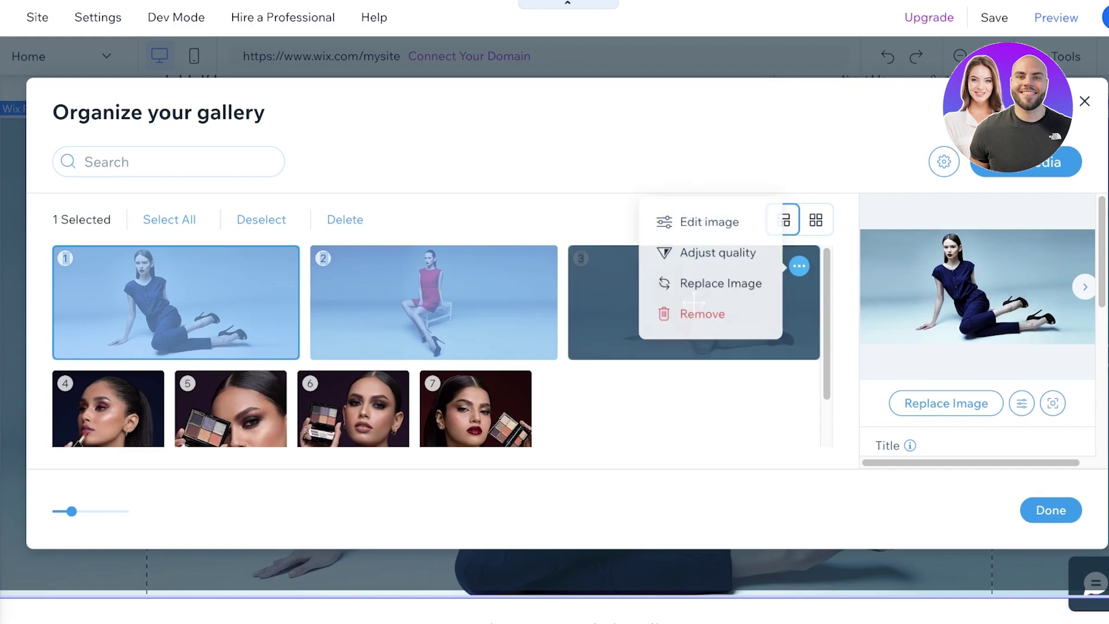
click(701, 312)
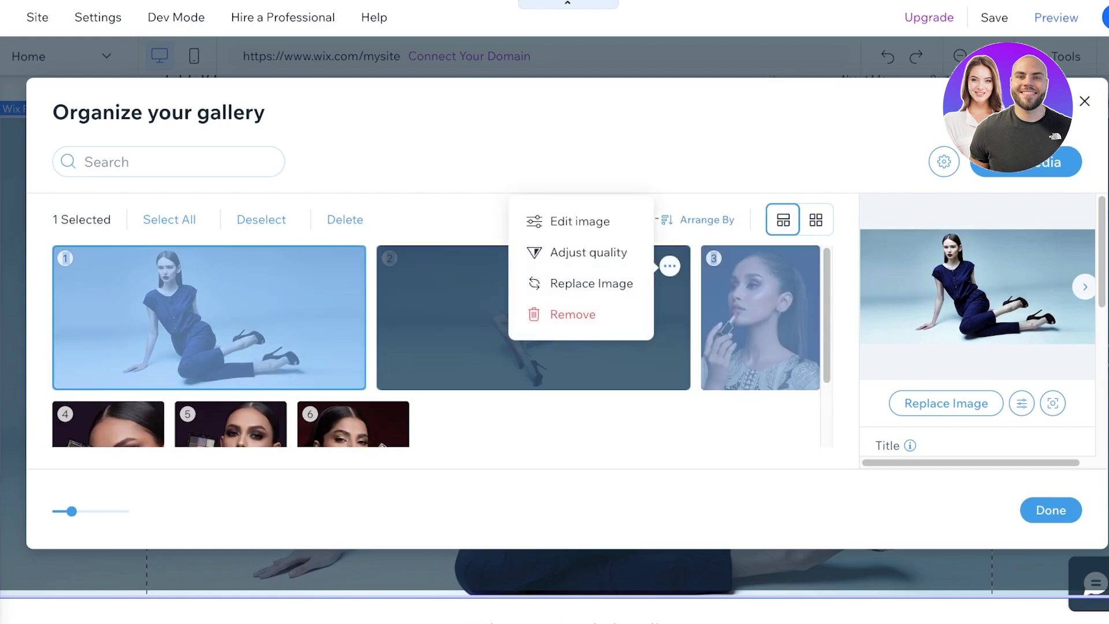
click(572, 313)
click(322, 266)
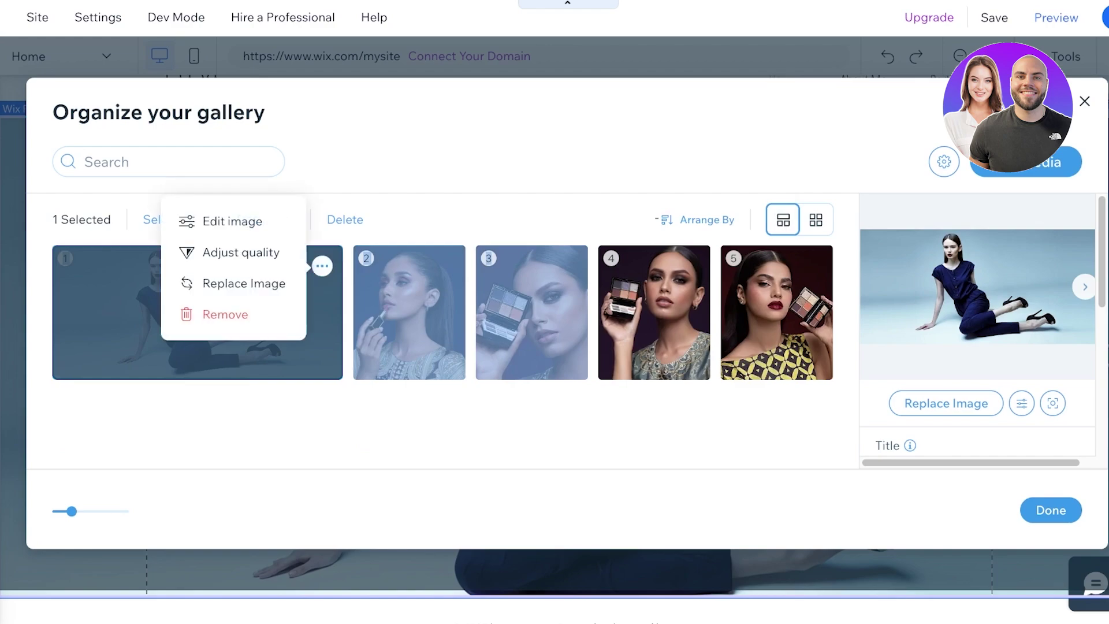
click(223, 312)
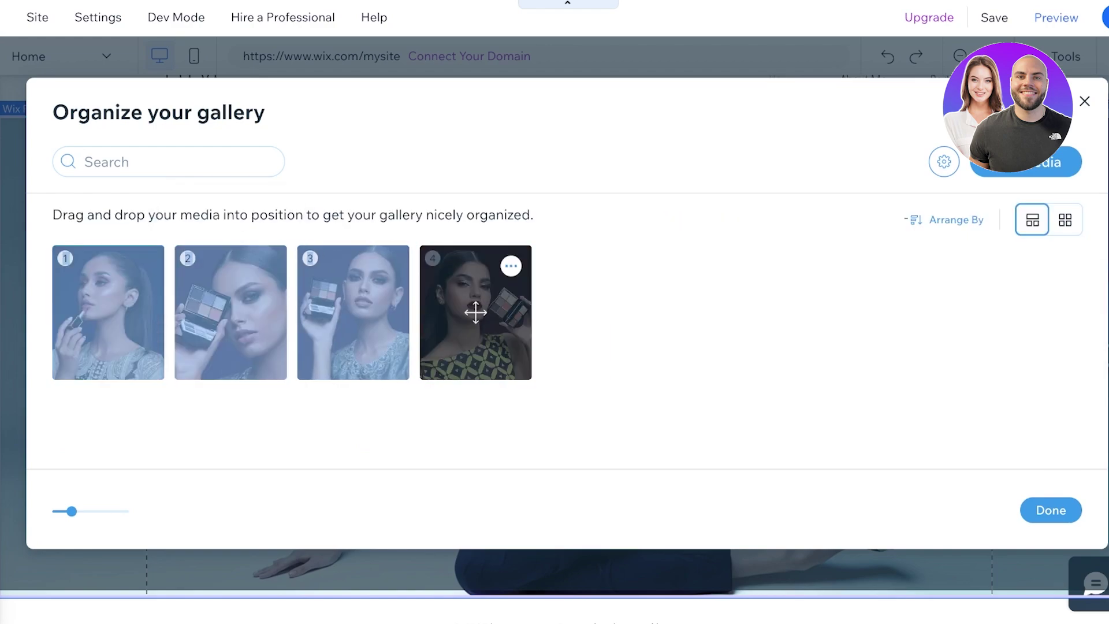
Close the gallery organizer and look over the updated home page
click(1050, 510)
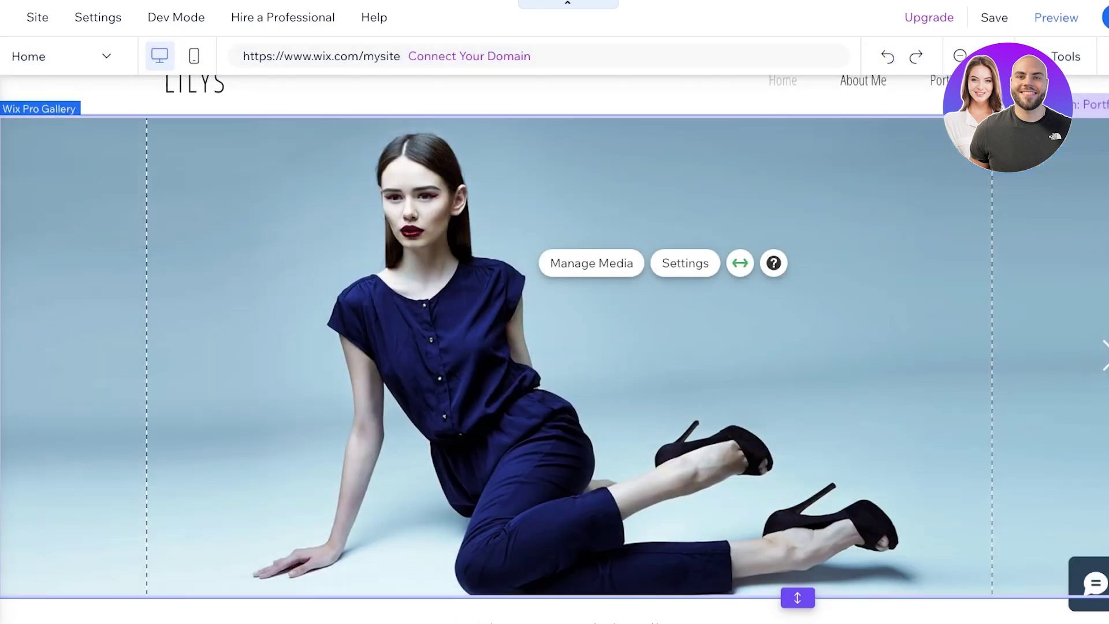
scroll(555, 346, down, 2)
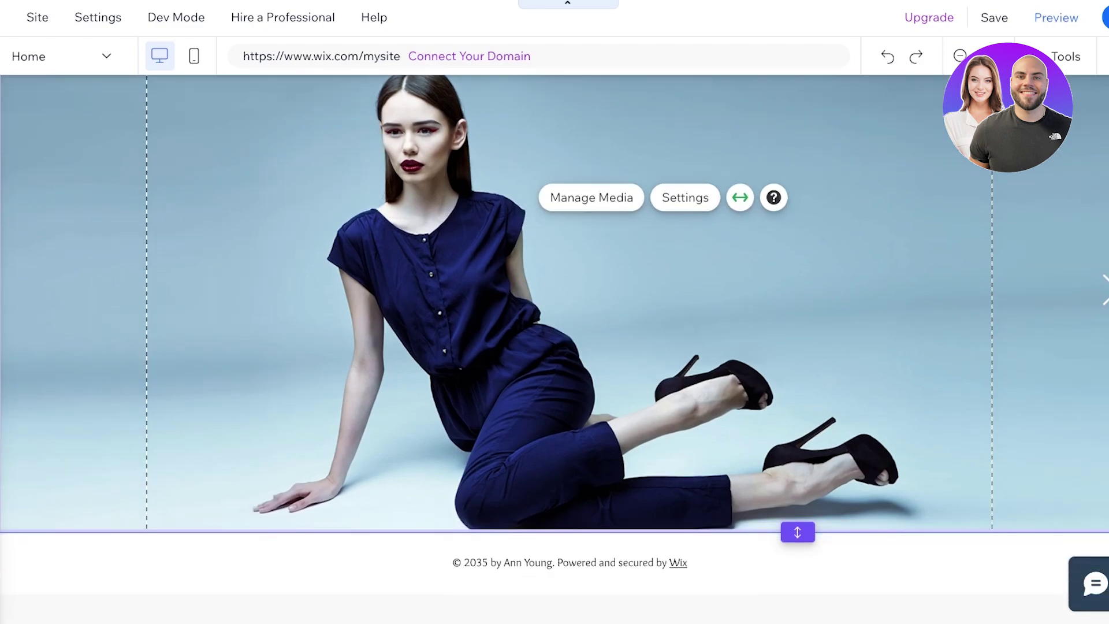
scroll(554, 346, up, 2)
scroll(555, 346, down, 2)
scroll(555, 347, right, 1)
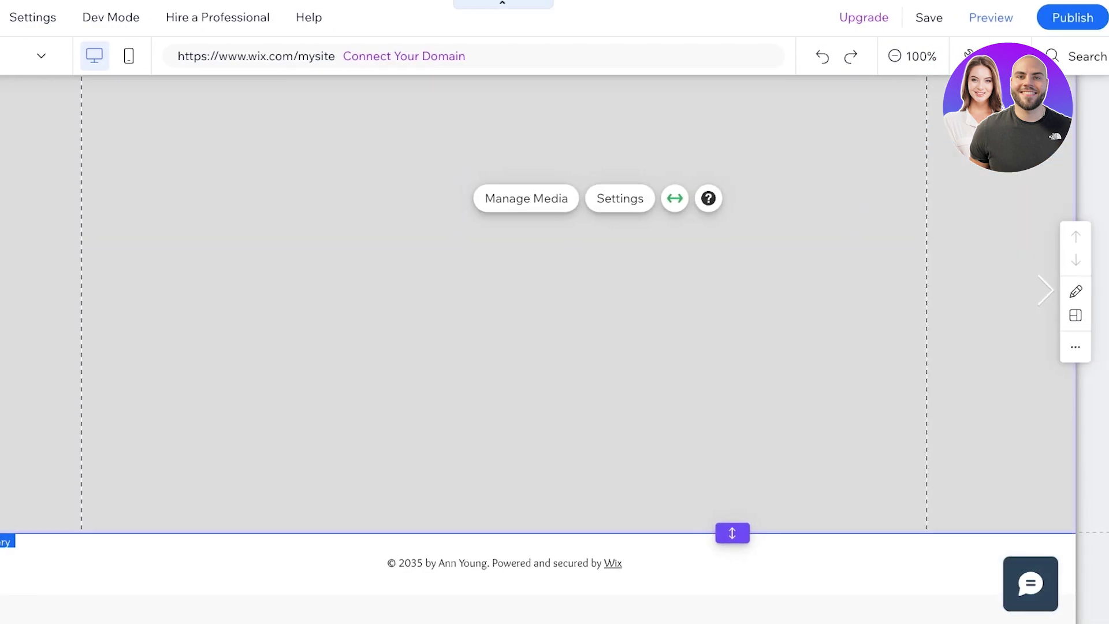
scroll(555, 346, up, 2)
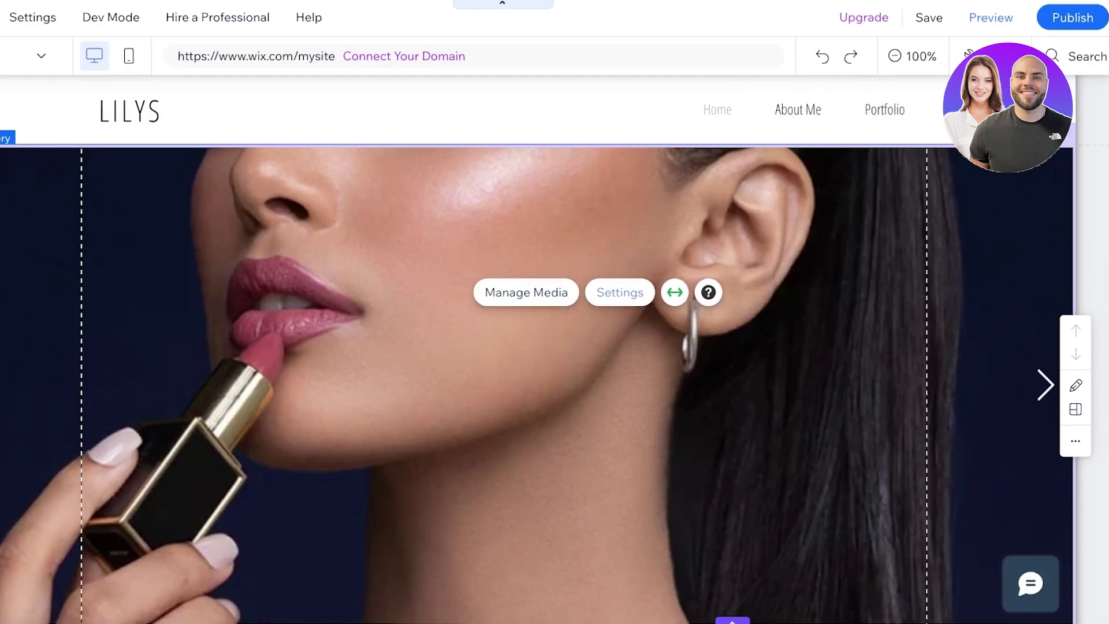
Set the gallery's layout to Column in its Settings, after briefly trying Slider
click(620, 292)
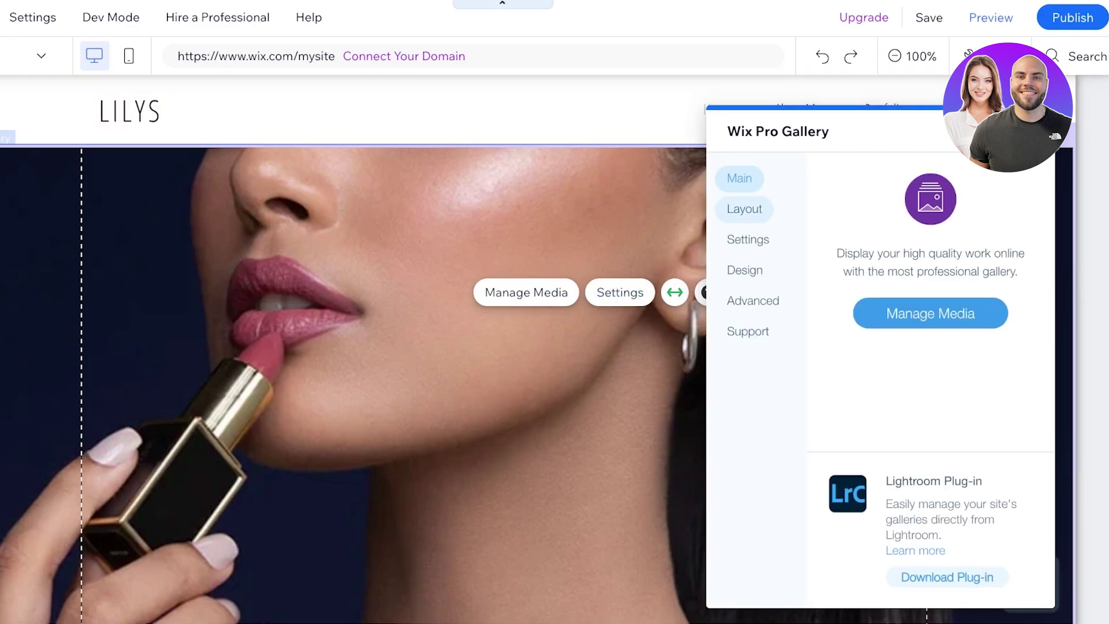
click(744, 209)
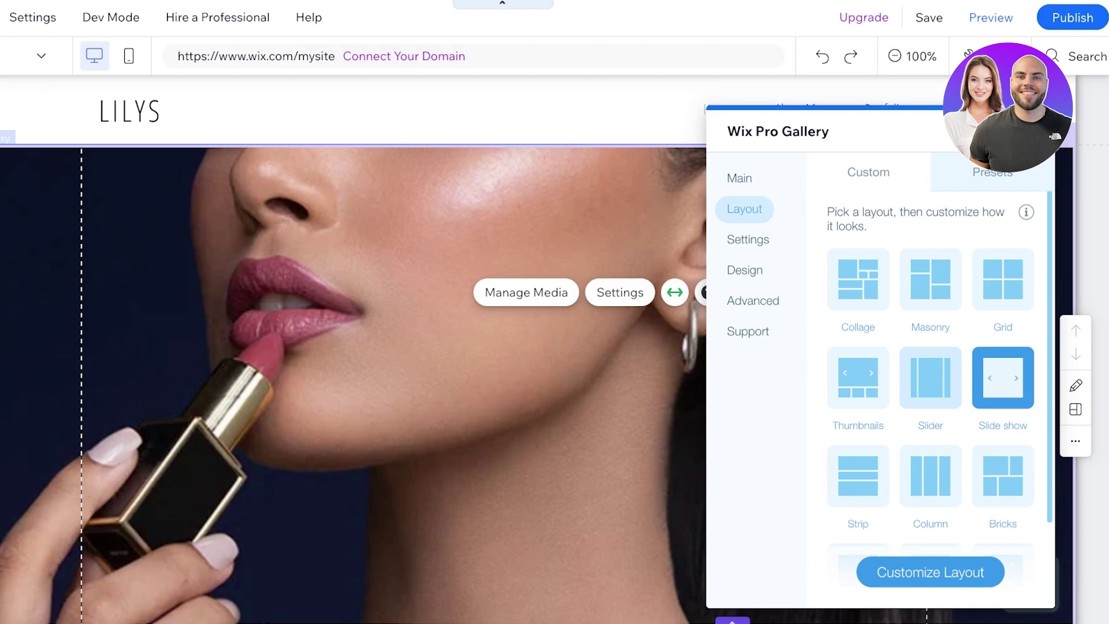
click(930, 378)
click(930, 476)
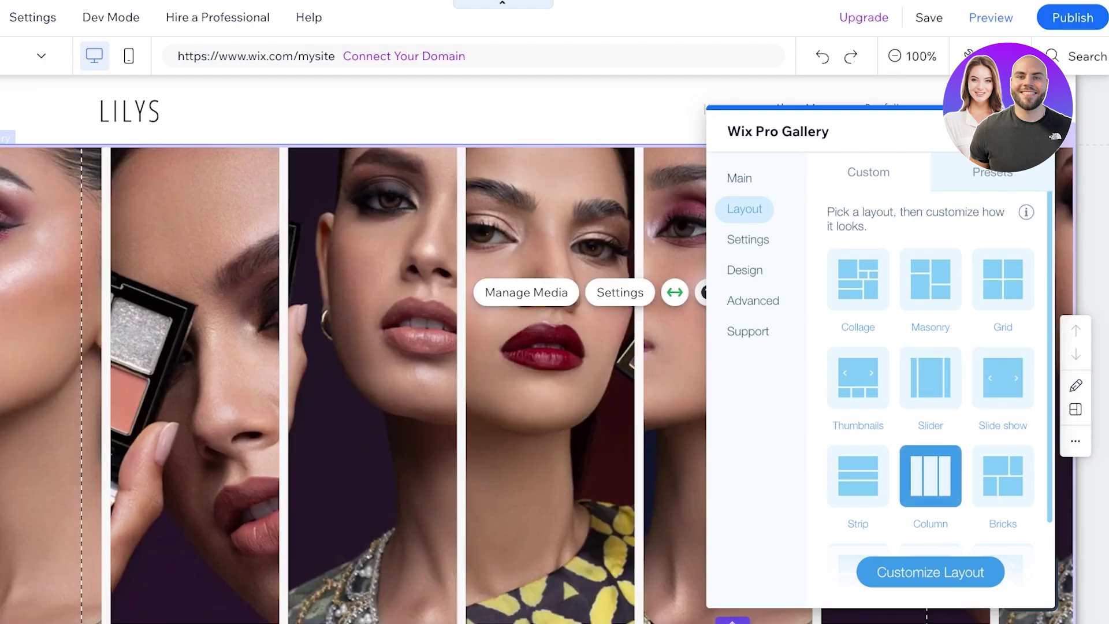
scroll(622, 417, down, 2)
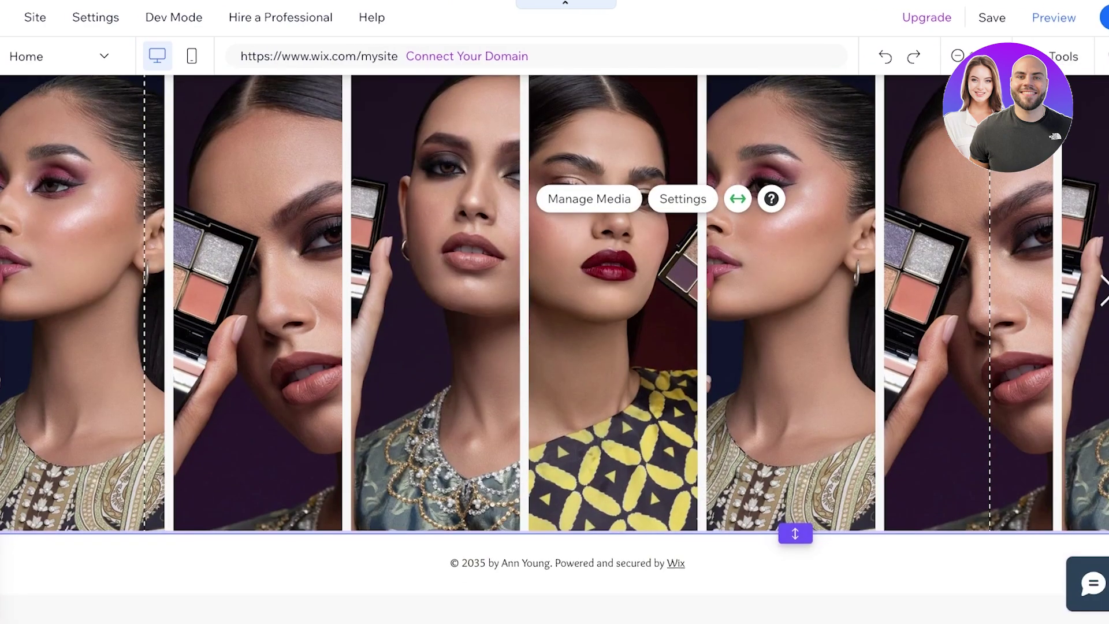
scroll(650, 583, up, 2)
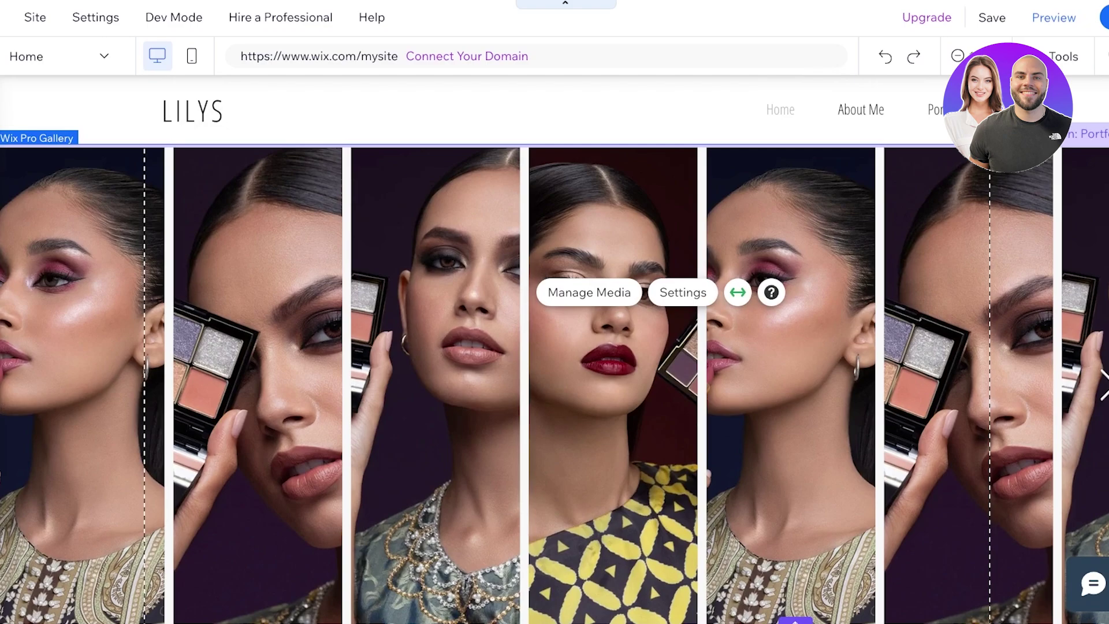
scroll(650, 583, down, 2)
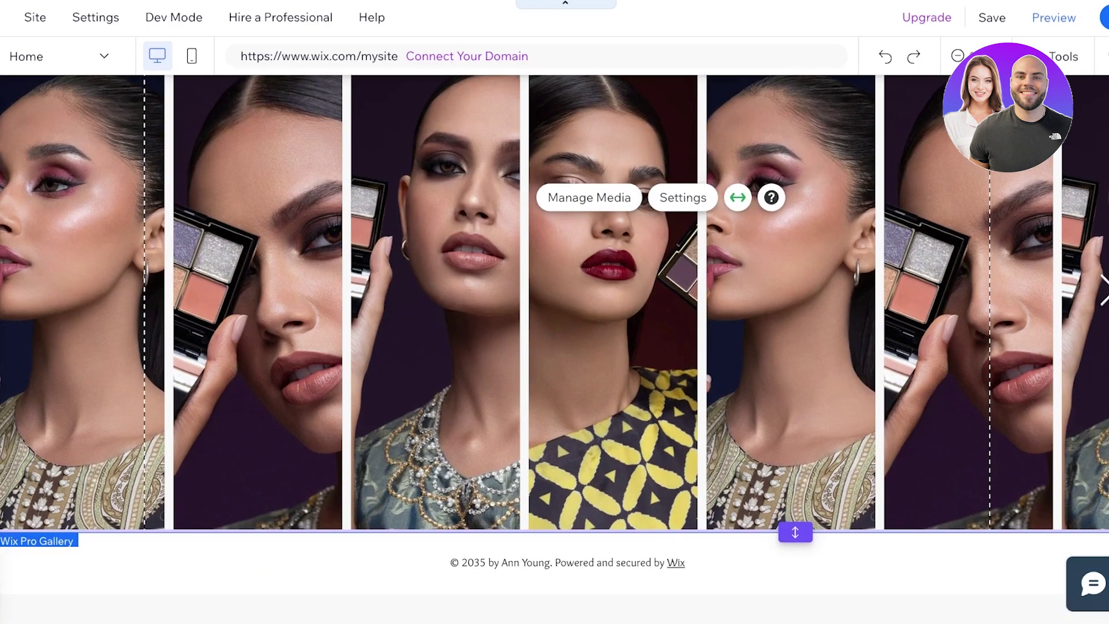
scroll(554, 347, up, 2)
scroll(554, 346, down, 1)
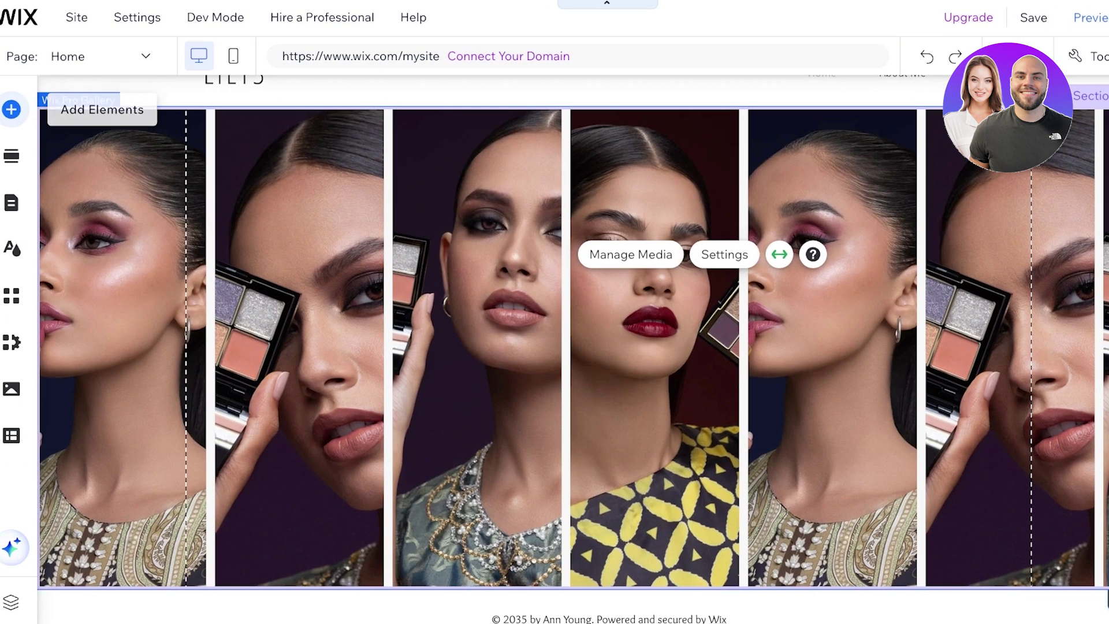
Browse the image, strip and shape elements, then bring up Site Pages and Menu
click(11, 110)
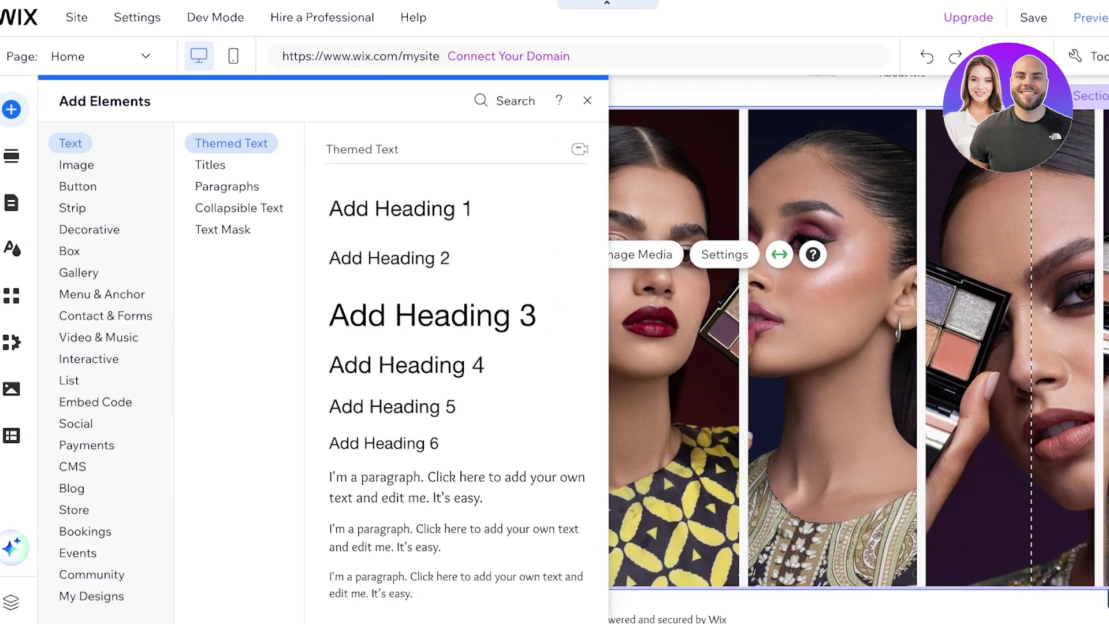
click(76, 165)
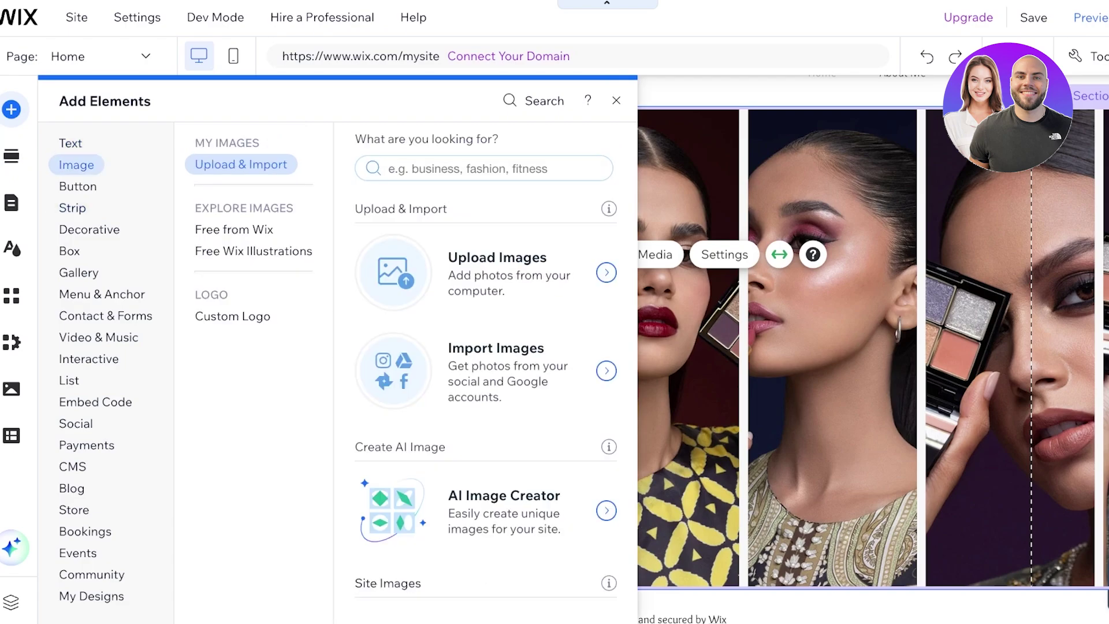
click(73, 208)
click(89, 230)
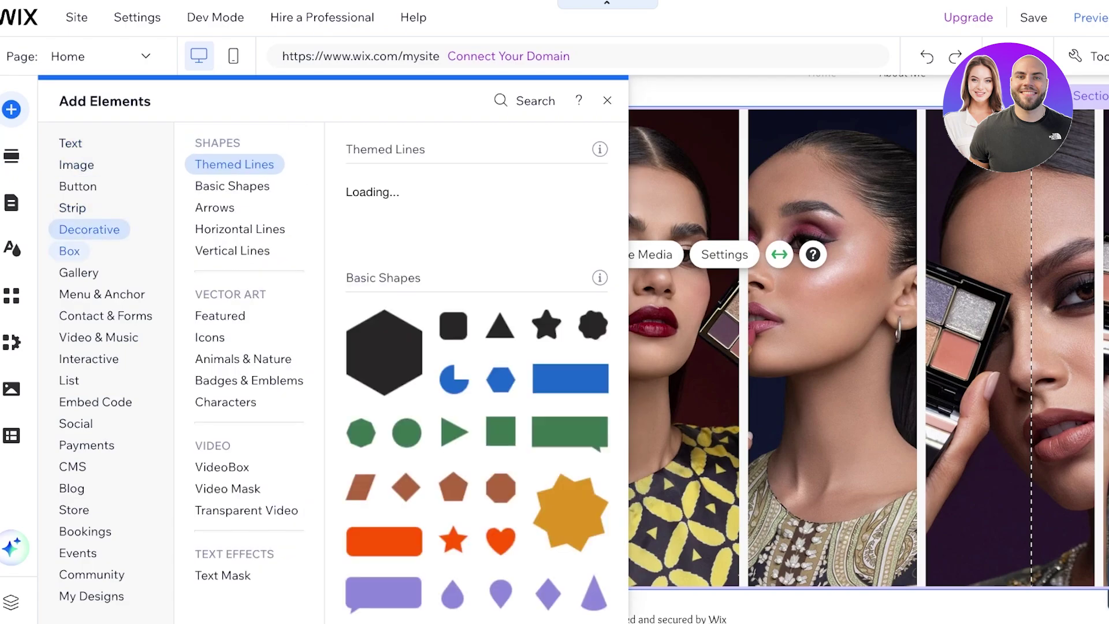
click(11, 156)
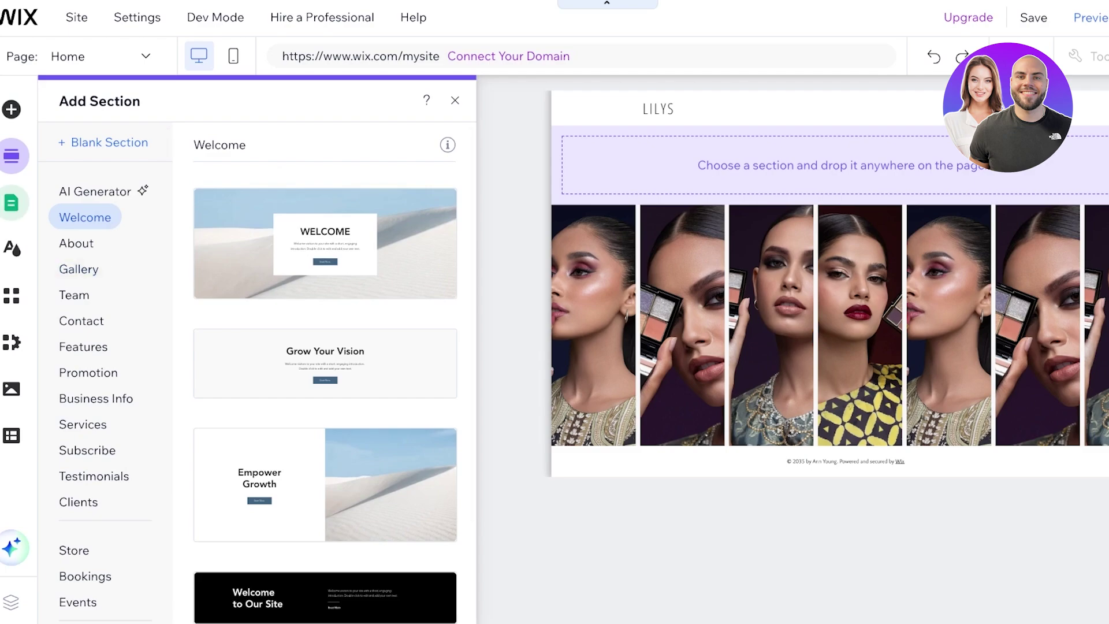
click(11, 202)
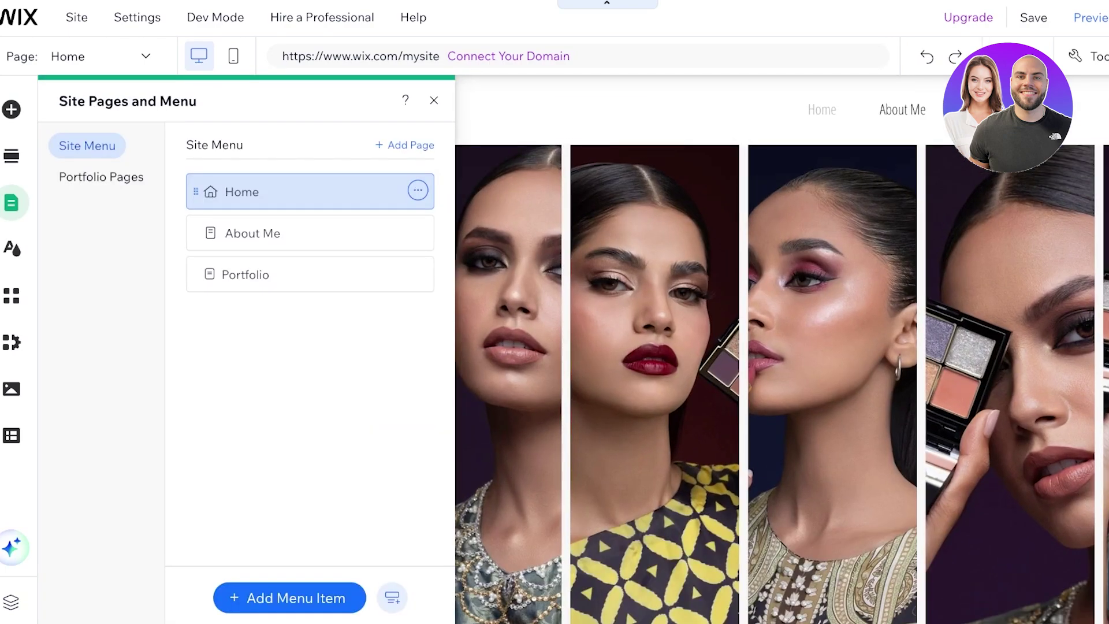
Open the Portfolio page, select its projects widget, and launch Manage Projects in the dashboard
click(248, 274)
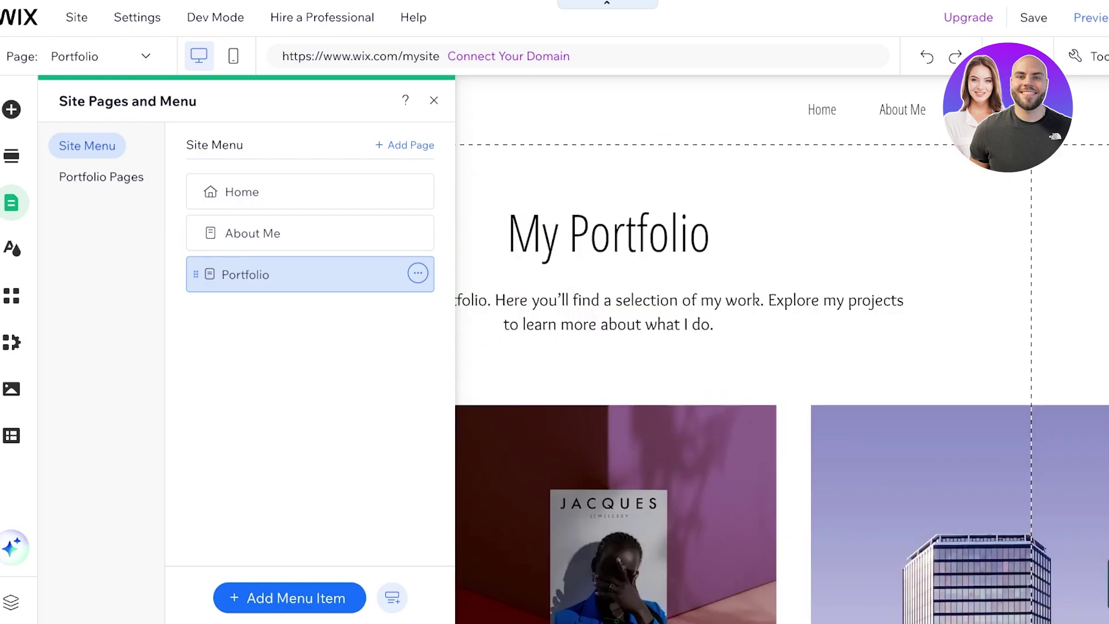
click(710, 353)
scroll(710, 352, down, 10)
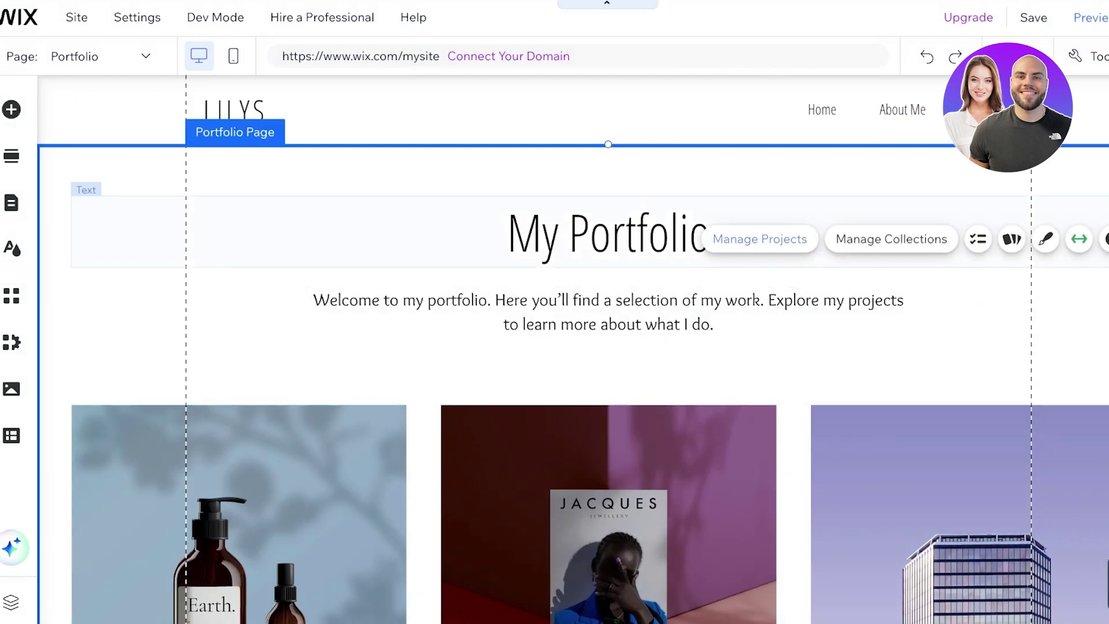
click(760, 237)
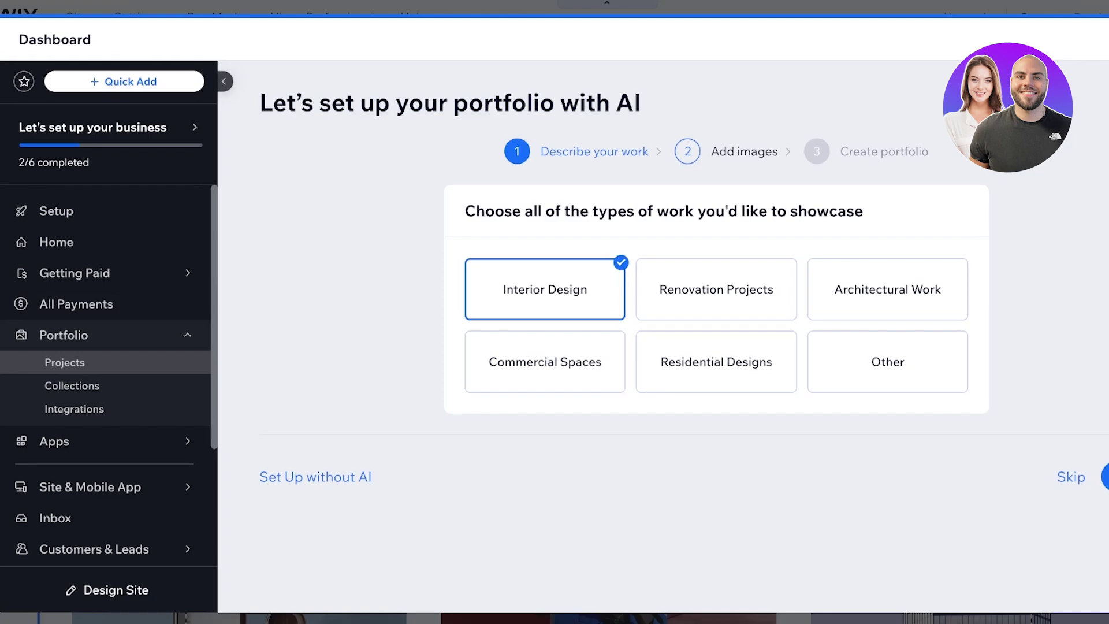
Restart the portfolio setup and choose Photography as the type of work to showcase
key(Escape)
scroll(572, 346, down, 3)
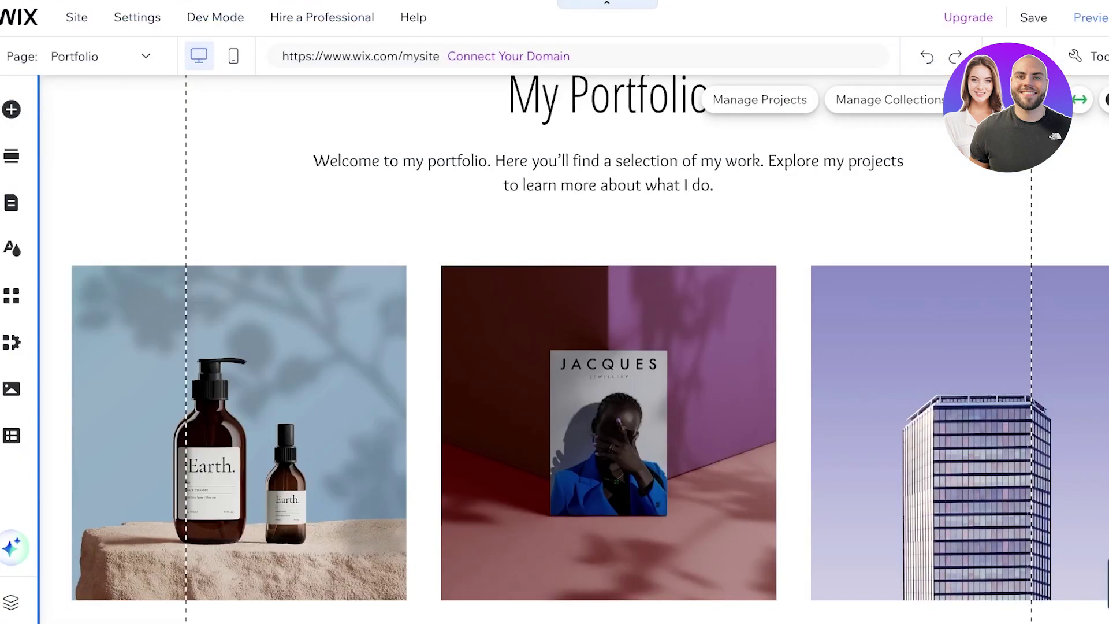
click(762, 99)
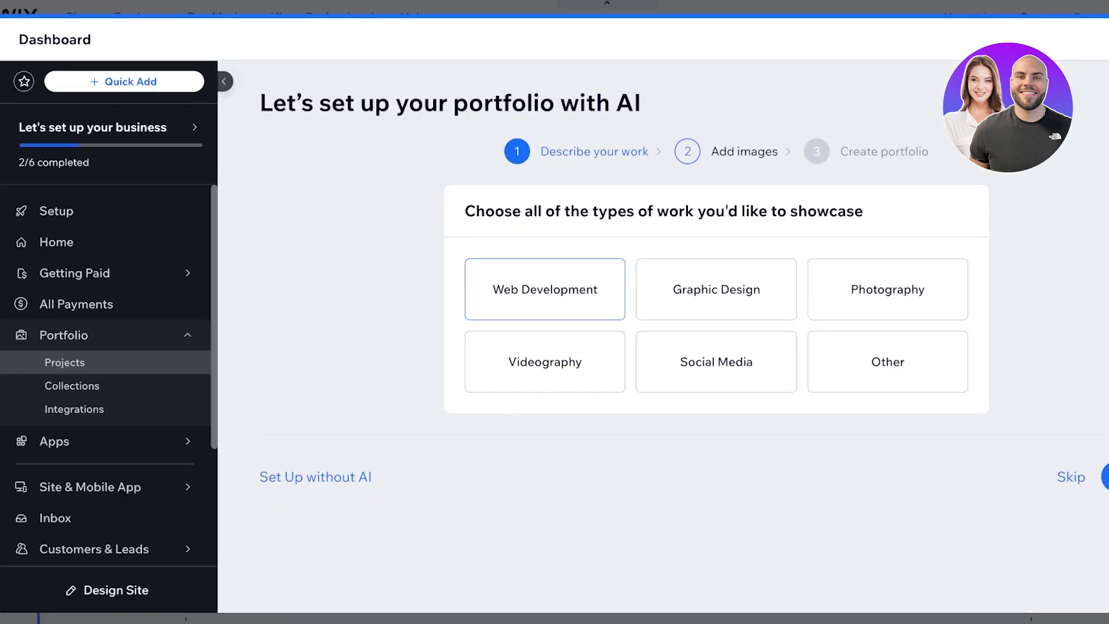
click(888, 288)
click(1105, 477)
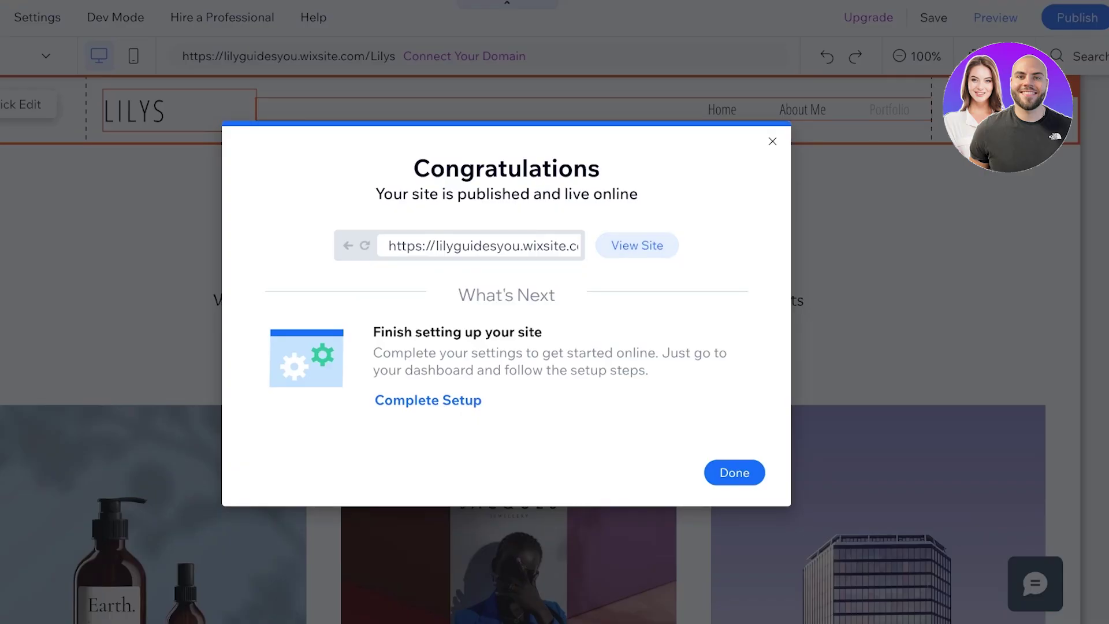
Dismiss the Congratulations publish confirmation and close the Edit your site for mobile prompt
click(734, 473)
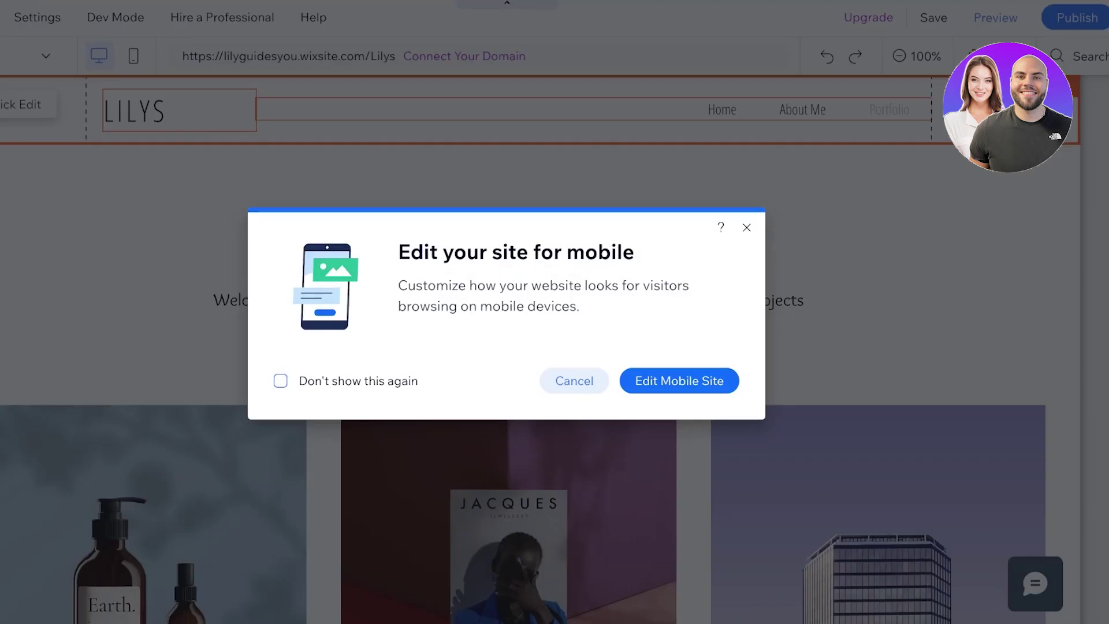
click(746, 228)
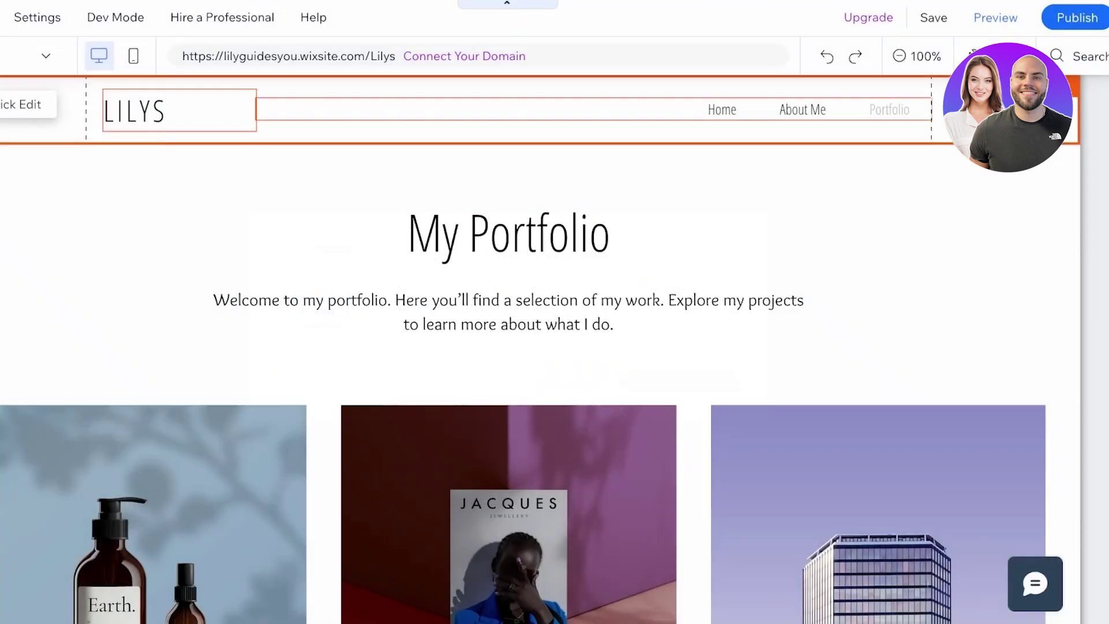